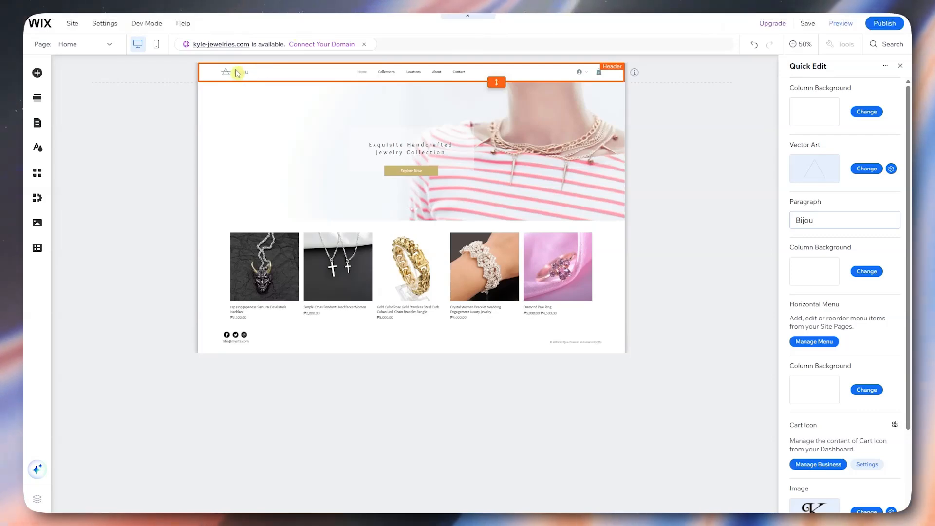
Try to replace the header's triangle vector art with the K logo from the site files, Untitled design.png
{"action": "left_click", "coordinate": [867, 169]}
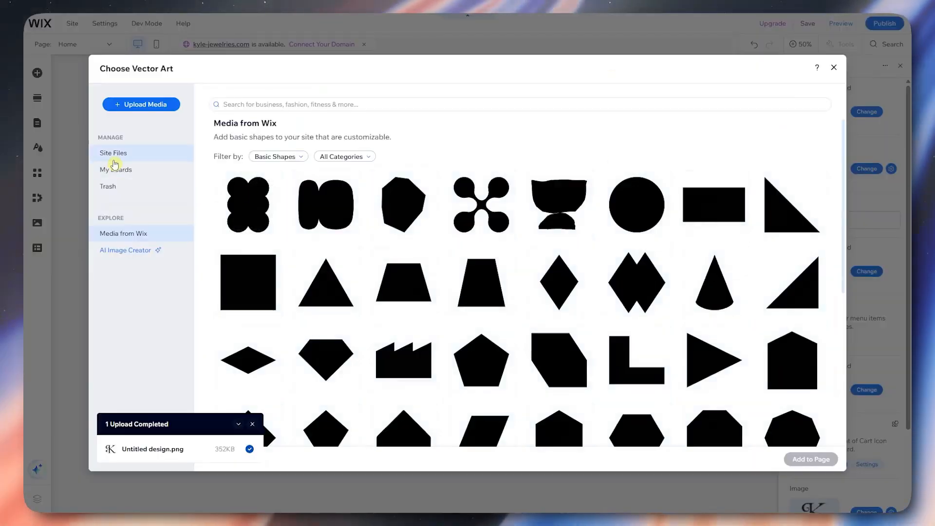
{"action": "left_click", "coordinate": [125, 160]}
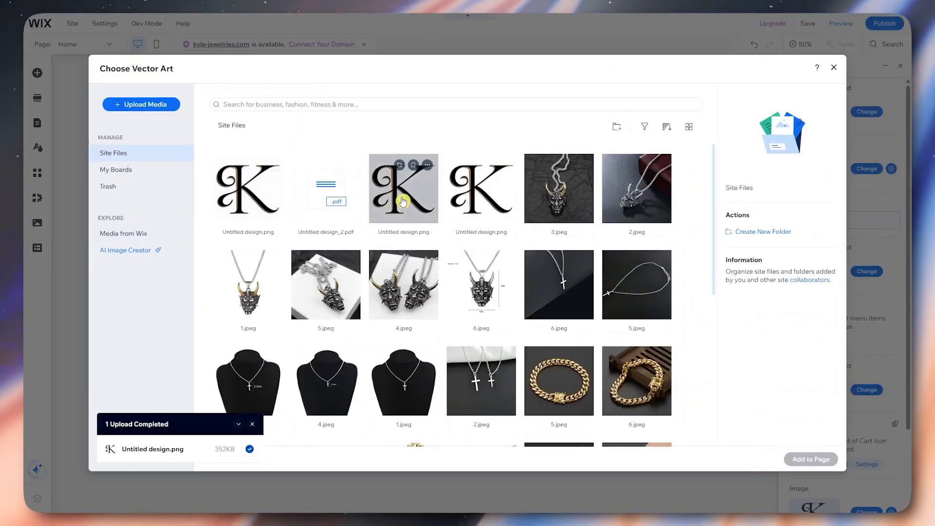
{"action": "left_click", "coordinate": [403, 201]}
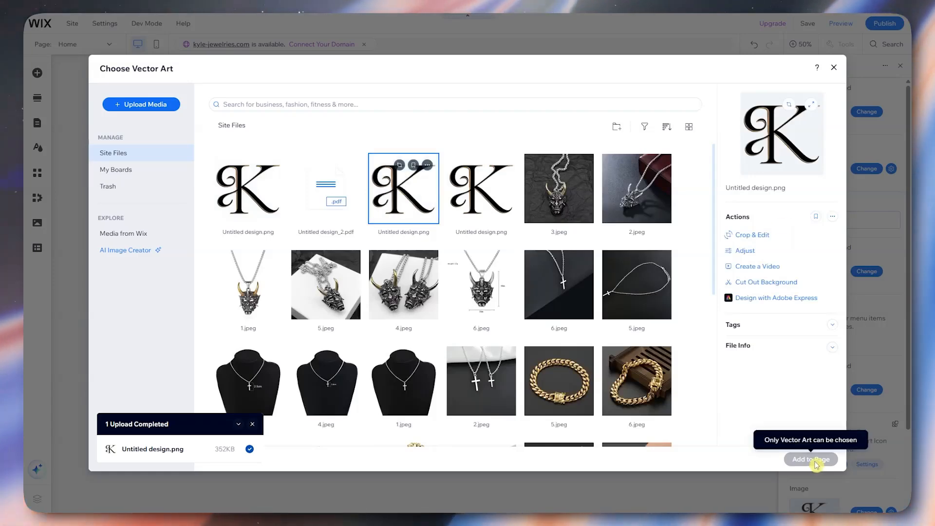
{"action": "left_click", "coordinate": [834, 67]}
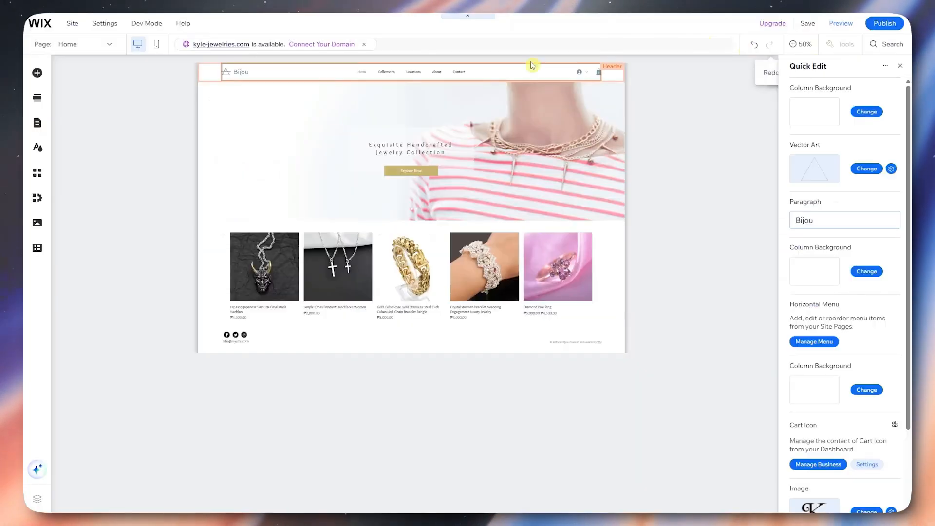
{"action": "left_click", "coordinate": [900, 65]}
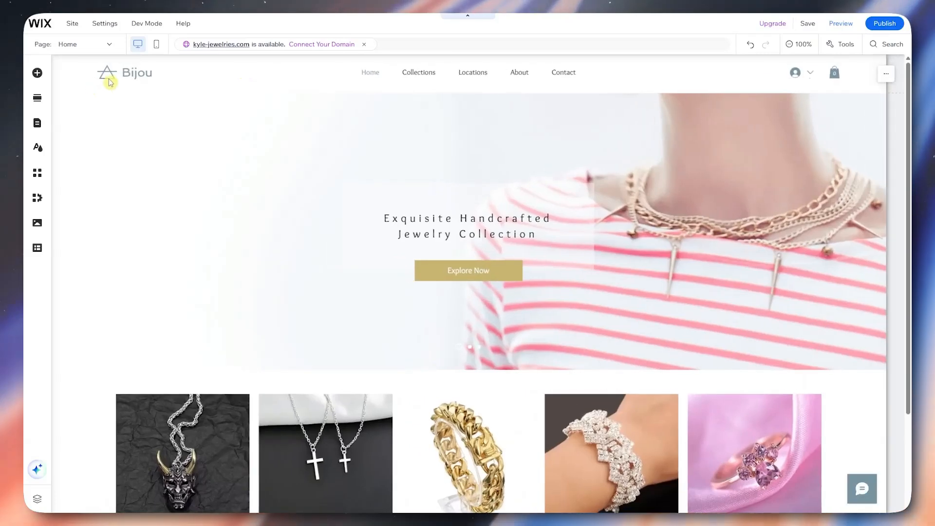
Delete the triangle vector art beside the Bijou text in the header
{"action": "left_click", "coordinate": [108, 72]}
{"action": "right_click", "coordinate": [108, 74]}
{"action": "left_click", "coordinate": [129, 249]}
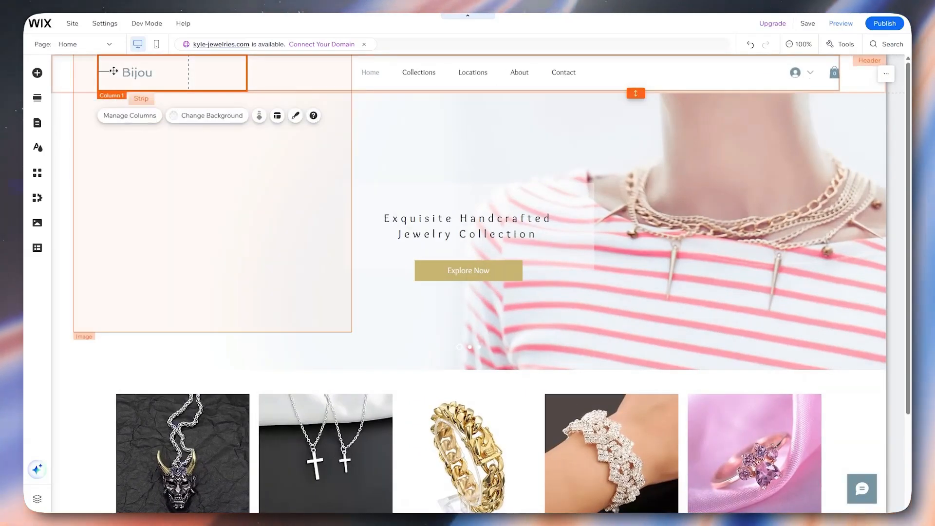
Delete the remaining horizontal line beside the Bijou text in the header
{"action": "right_click", "coordinate": [108, 71]}
{"action": "left_click", "coordinate": [110, 71]}
{"action": "right_click", "coordinate": [108, 72]}
{"action": "left_click", "coordinate": [107, 72]}
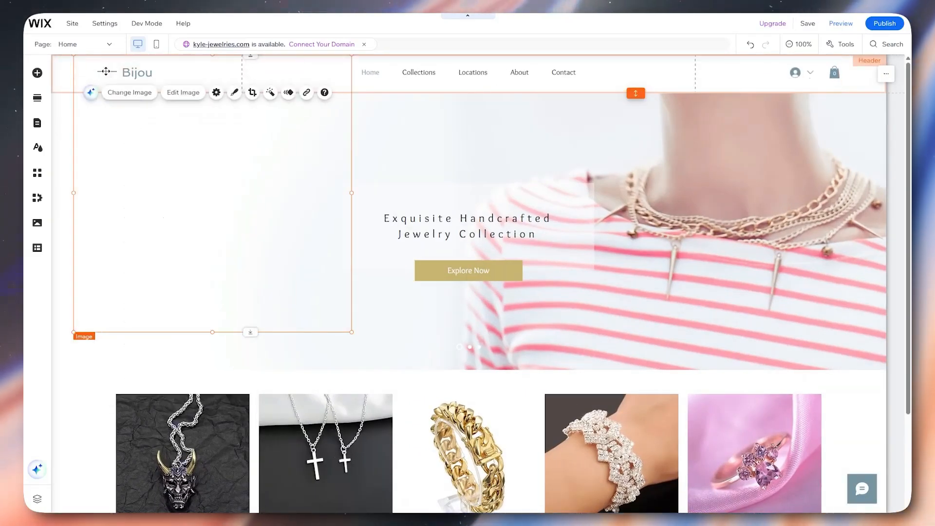
{"action": "left_click", "coordinate": [118, 117]}
{"action": "left_click", "coordinate": [119, 74]}
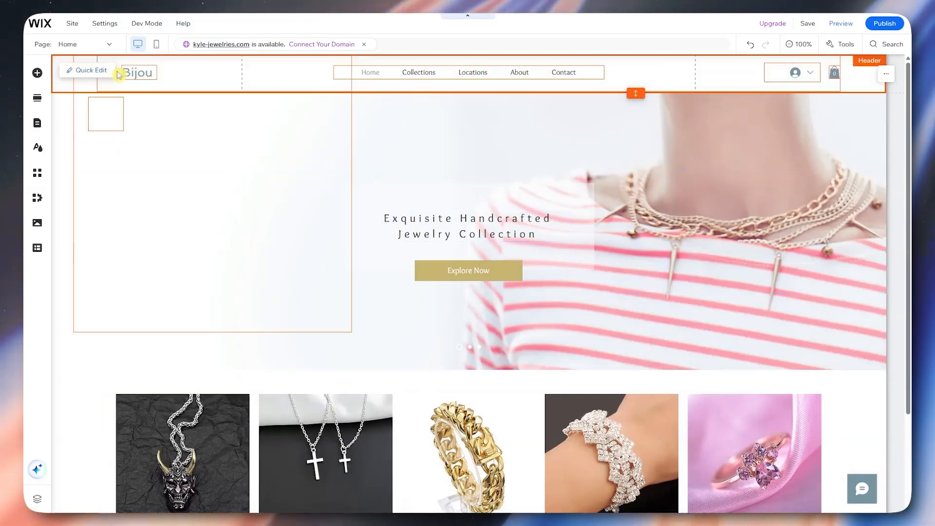
{"action": "left_click", "coordinate": [118, 74]}
{"action": "right_click", "coordinate": [117, 75]}
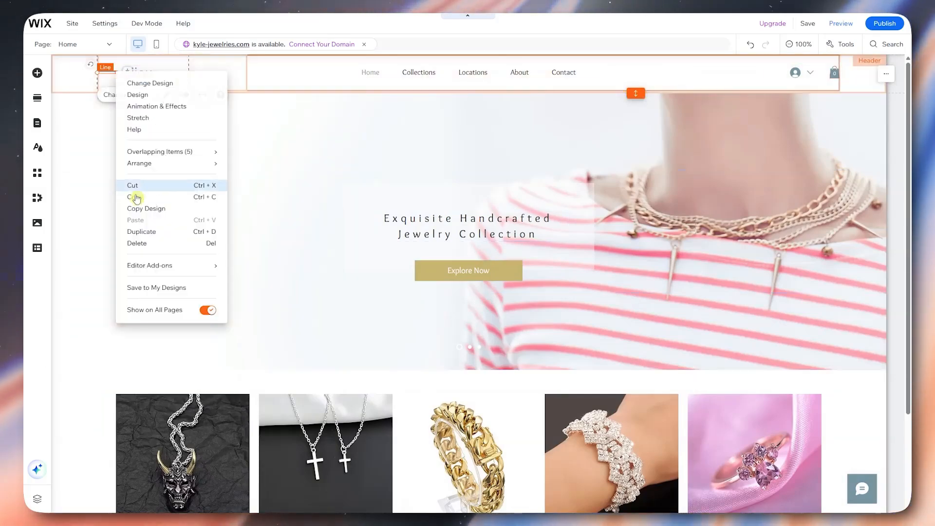
{"action": "left_click", "coordinate": [137, 242]}
Search the editor for "logo", look through the custom logo and image elements, and add the K logo from the site images
{"action": "left_click", "coordinate": [887, 43]}
{"action": "type", "text": "logo"}
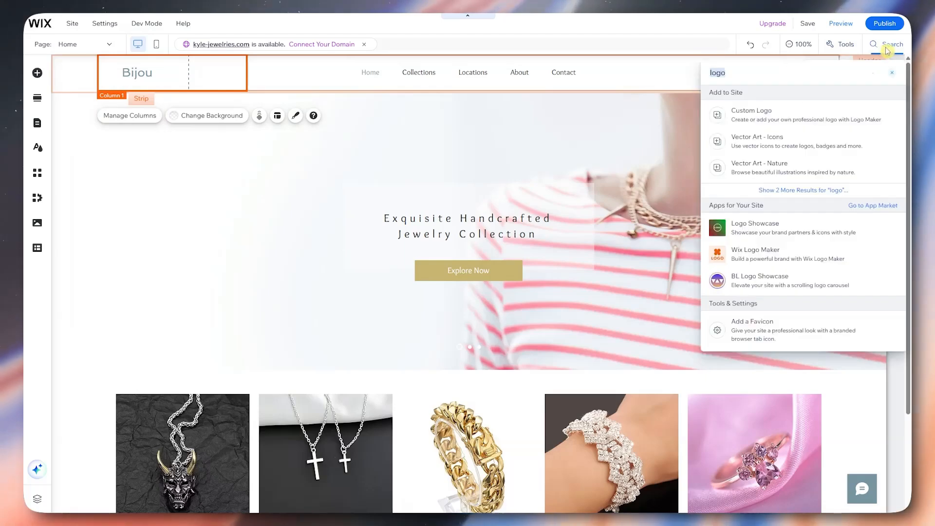
{"action": "left_click", "coordinate": [764, 115]}
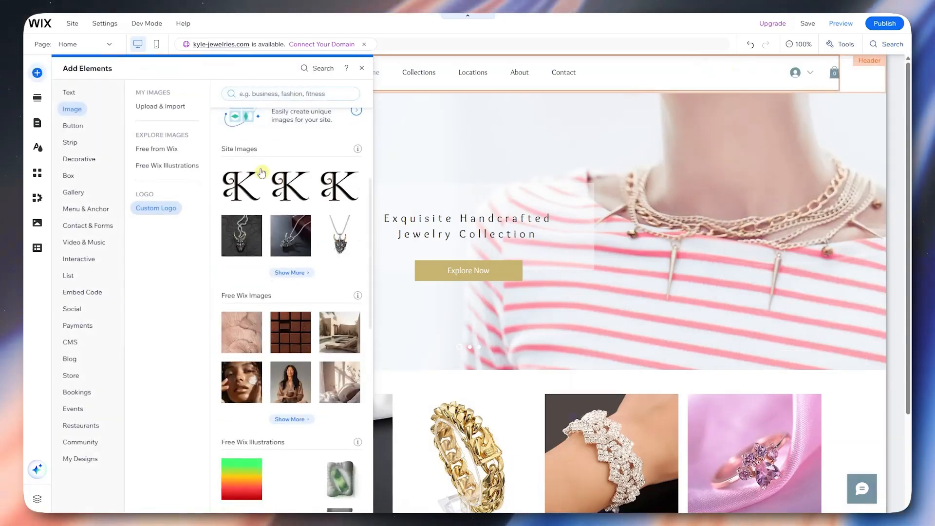
{"action": "scroll", "coordinate": [267, 344], "scroll_direction": "down", "scroll_amount": 10}
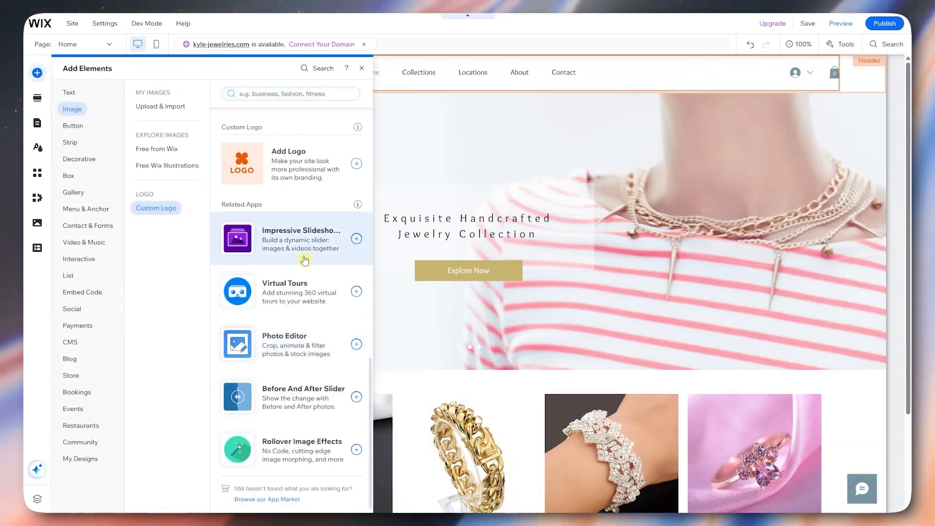
{"action": "scroll", "coordinate": [299, 250], "scroll_direction": "up", "scroll_amount": 12}
{"action": "mouse_move", "coordinate": [299, 249]}
{"action": "scroll", "coordinate": [299, 249], "scroll_direction": "up", "scroll_amount": 4}
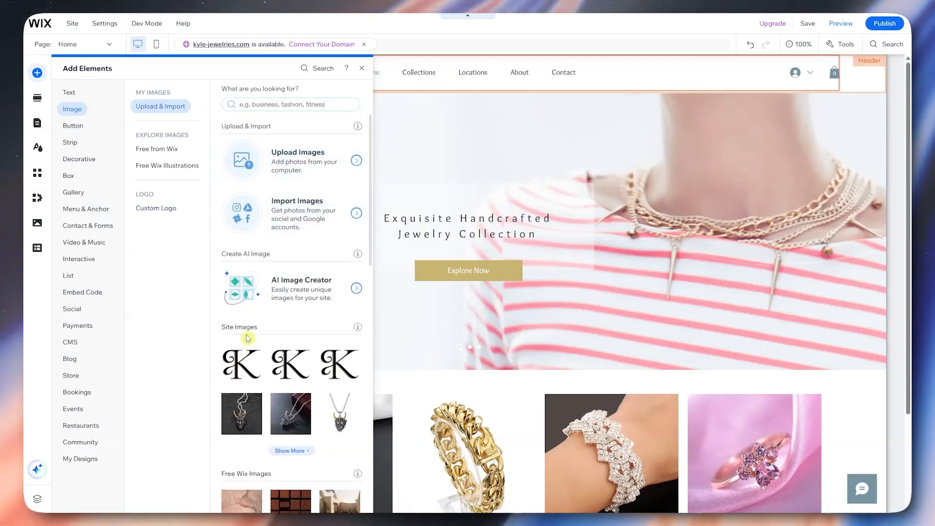
{"action": "scroll", "coordinate": [242, 316], "scroll_direction": "down", "scroll_amount": 2}
{"action": "left_click", "coordinate": [242, 316]}
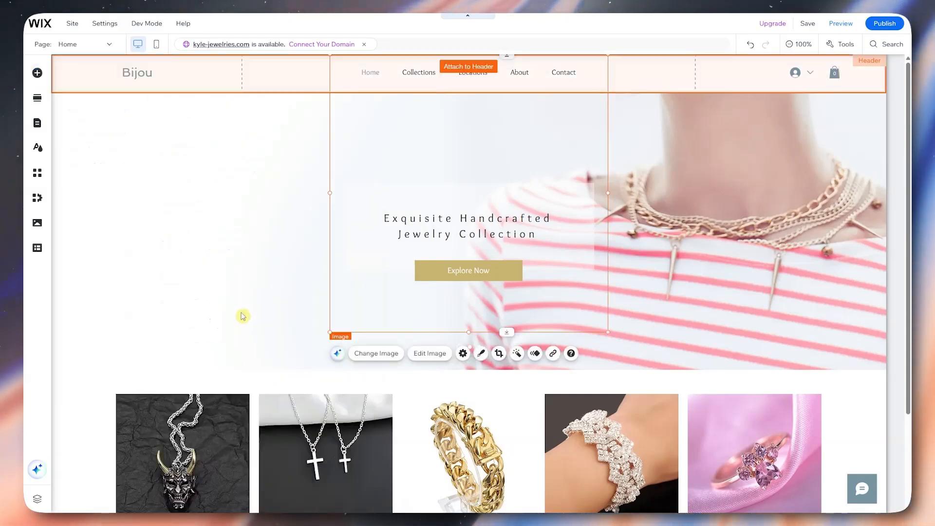
Move the large K logo sideways within the header and delete the small duplicate K logo below the Bijou text
{"action": "left_click_drag", "start_coordinate": [390, 182], "coordinate": [531, 179]}
{"action": "right_click", "coordinate": [179, 170]}
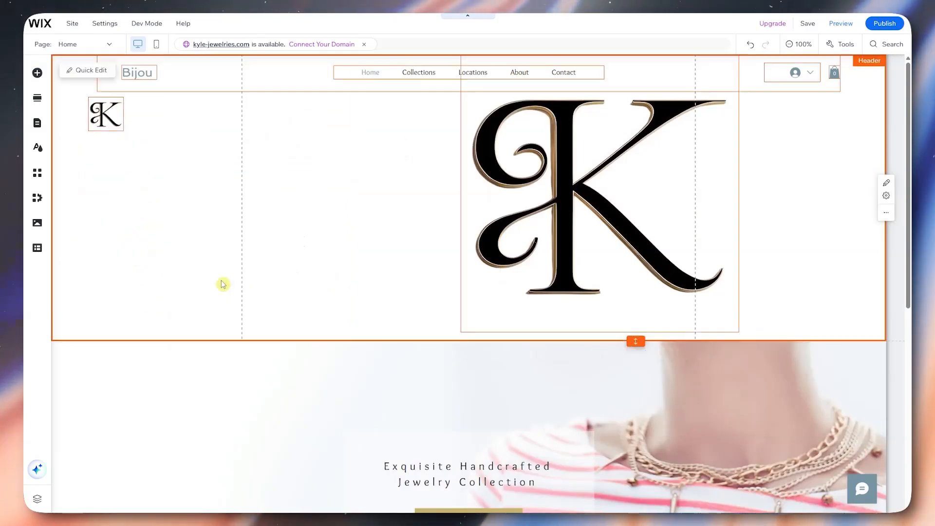
{"action": "right_click", "coordinate": [117, 121]}
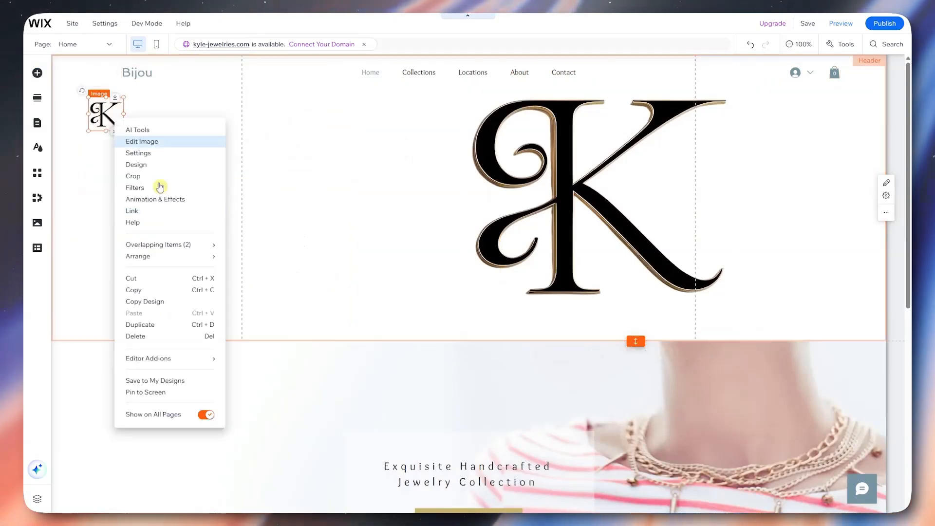
{"action": "left_click", "coordinate": [156, 336]}
Shrink the large K logo to header icon size and place it directly before the Bijou text
{"action": "left_click", "coordinate": [596, 200]}
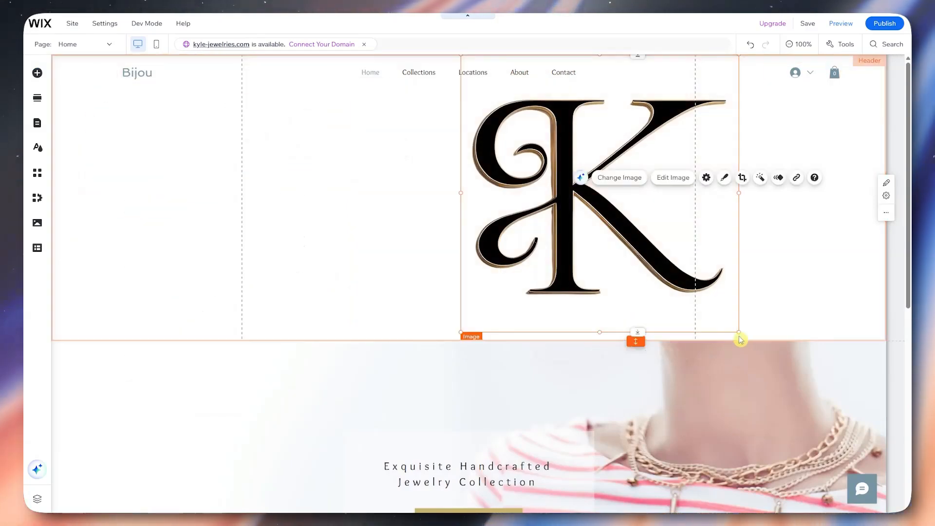
{"action": "left_click_drag", "start_coordinate": [740, 339], "coordinate": [115, 77]}
{"action": "left_click", "coordinate": [230, 105]}
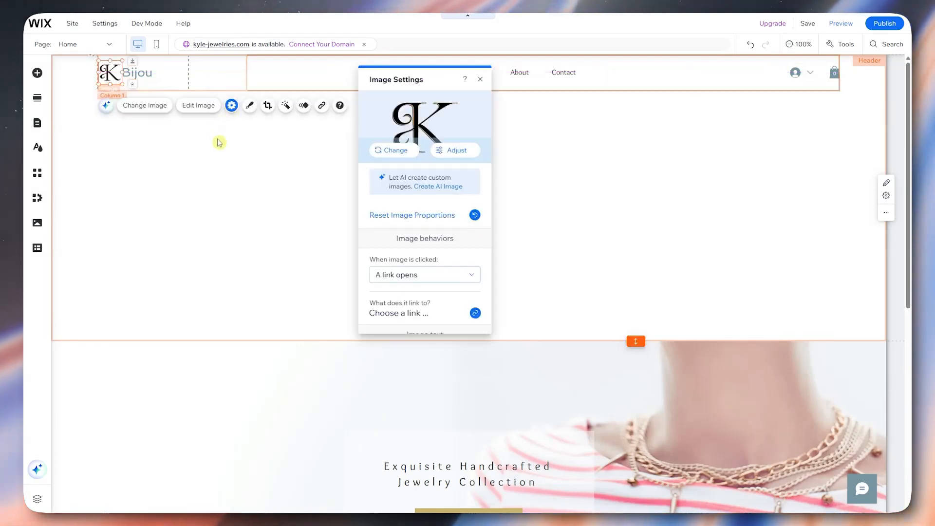
{"action": "left_click", "coordinate": [220, 141]}
Replace the Bijou text with "K Jewelry" and widen its text box so the name fits on one line
{"action": "left_click", "coordinate": [140, 72]}
{"action": "double_click", "coordinate": [140, 72]}
{"action": "type", "text": "J"}
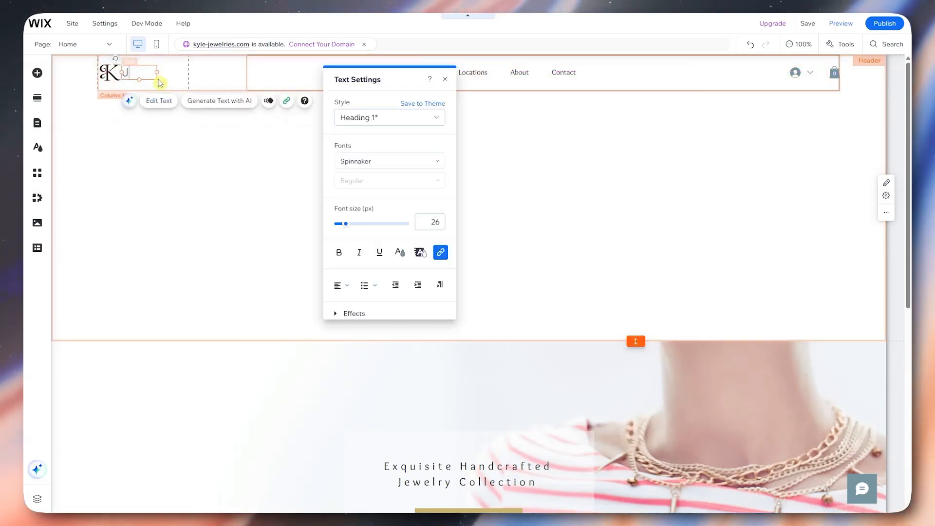
{"action": "type", "text": "ewelry"}
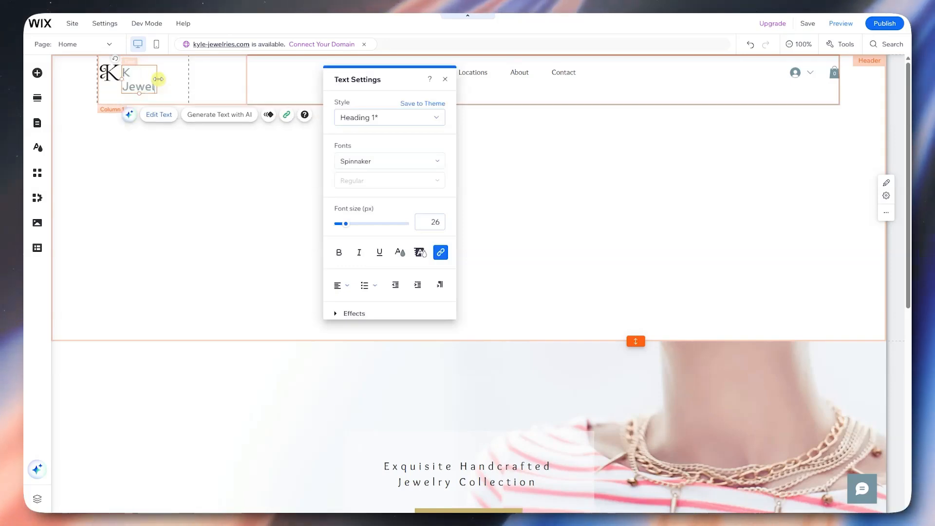
{"action": "left_click", "coordinate": [167, 90]}
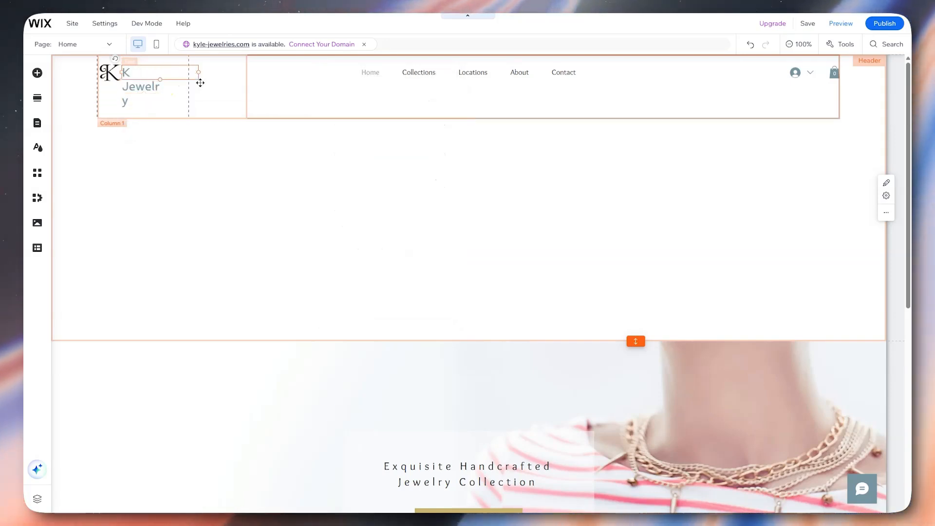
{"action": "left_click_drag", "start_coordinate": [198, 73], "coordinate": [181, 74]}
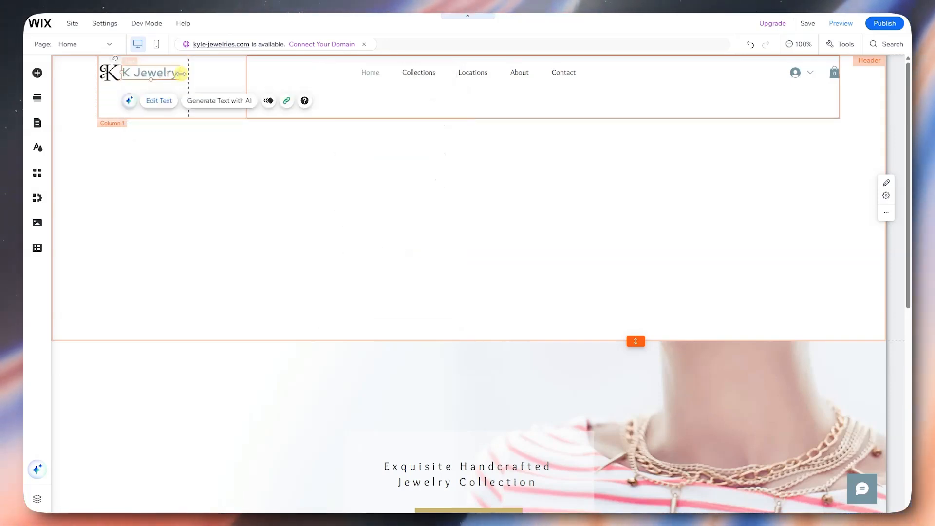
Reduce the header's height so it ends just below the logo and navigation menu
{"action": "left_click", "coordinate": [236, 168]}
{"action": "left_click_drag", "start_coordinate": [636, 341], "coordinate": [635, 93]}
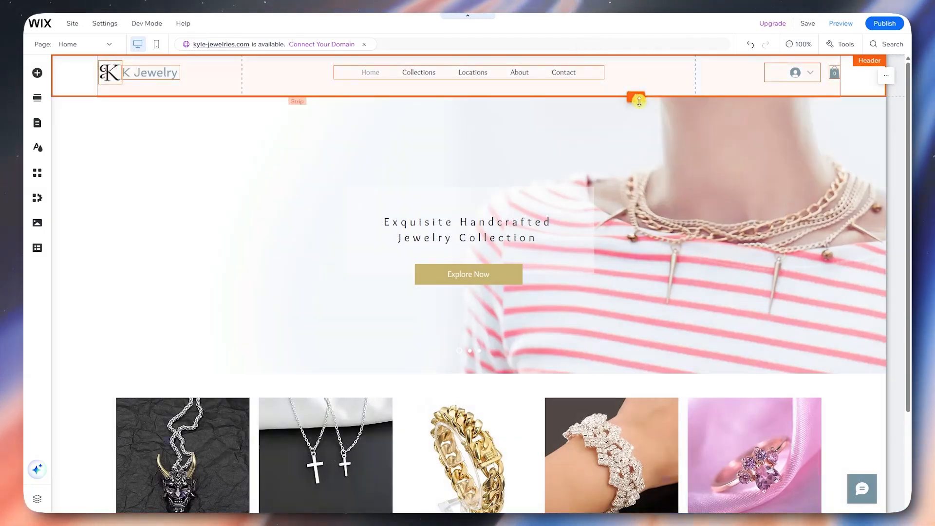
{"action": "left_click", "coordinate": [793, 130]}
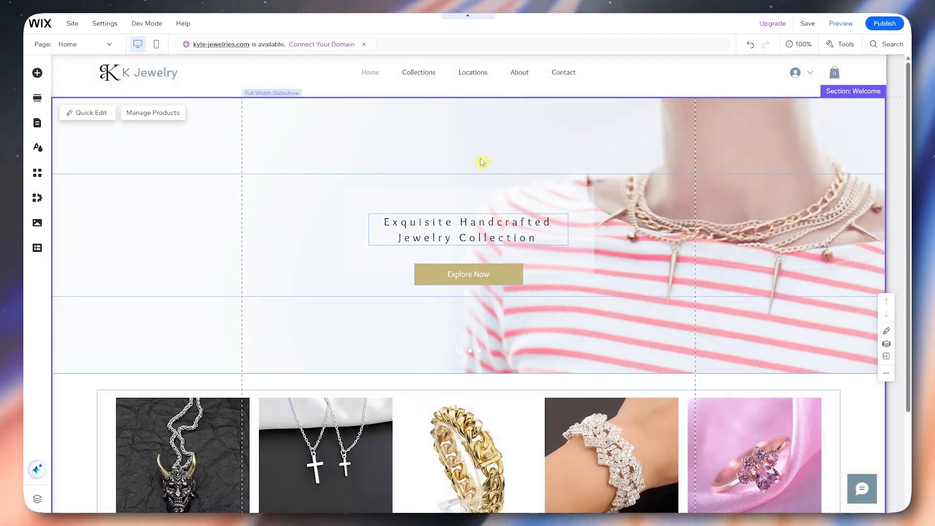
Select the K Jewelry text and the K logo together and nudge them slightly to the right
{"action": "left_click", "coordinate": [140, 74]}
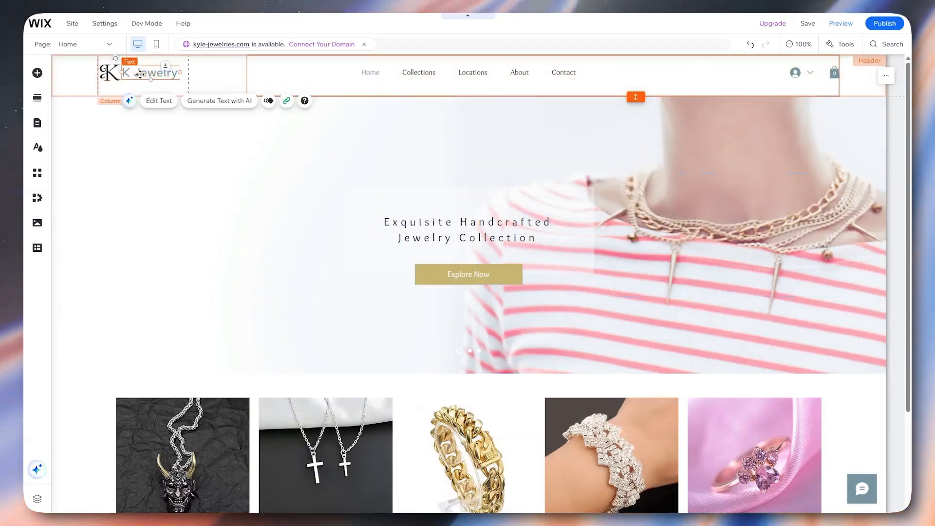
{"action": "left_click", "coordinate": [112, 80], "text": "shift"}
{"action": "left_click_drag", "start_coordinate": [135, 76], "coordinate": [137, 76]}
{"action": "left_click", "coordinate": [231, 145]}
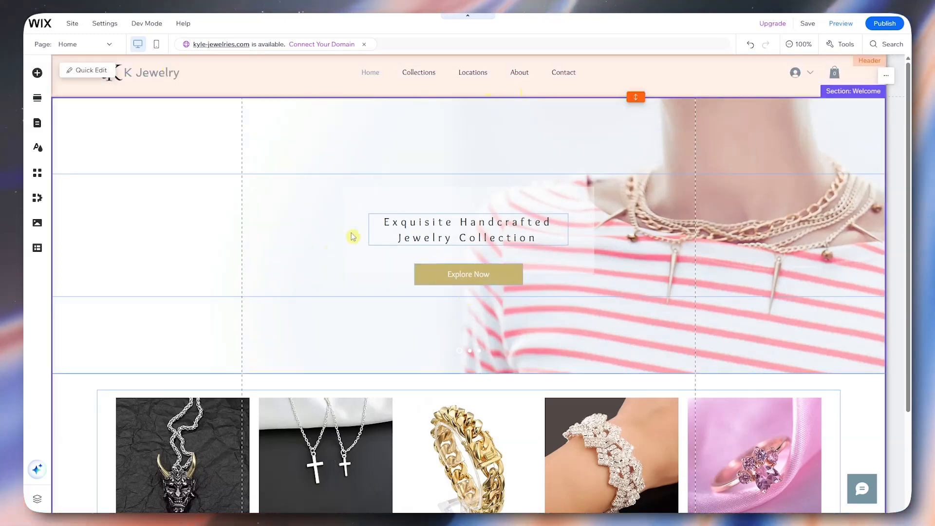
Set the heading font of the site's text theme to Adobe Caslon
{"action": "left_click", "coordinate": [38, 149]}
{"action": "left_click", "coordinate": [96, 238]}
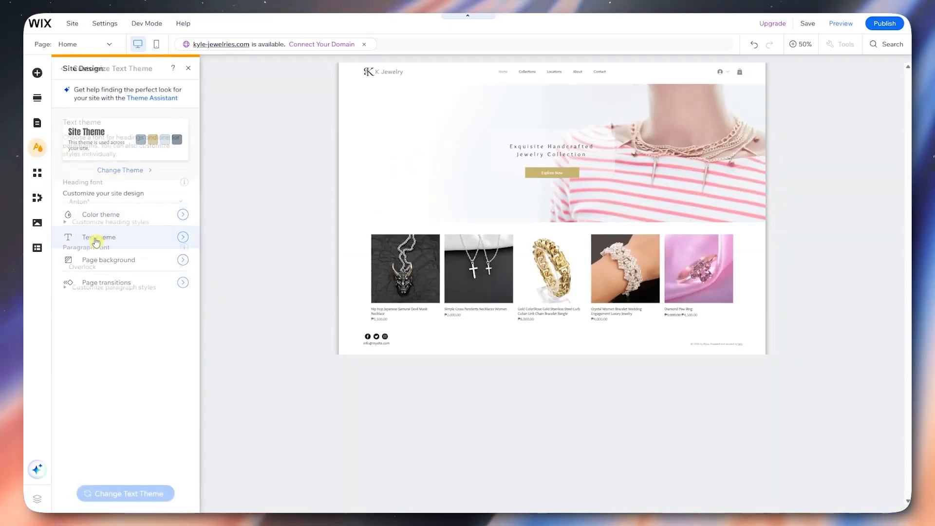
{"action": "left_click", "coordinate": [113, 202]}
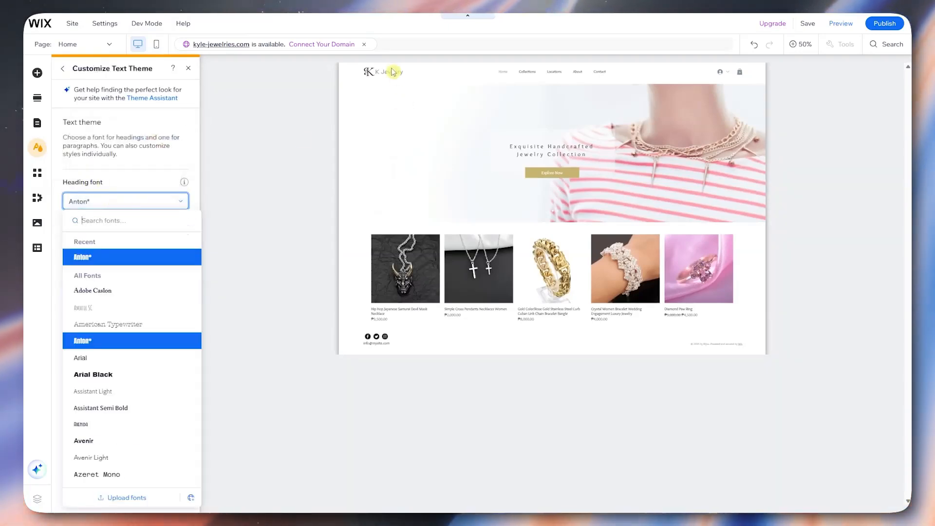
{"action": "left_click", "coordinate": [117, 291]}
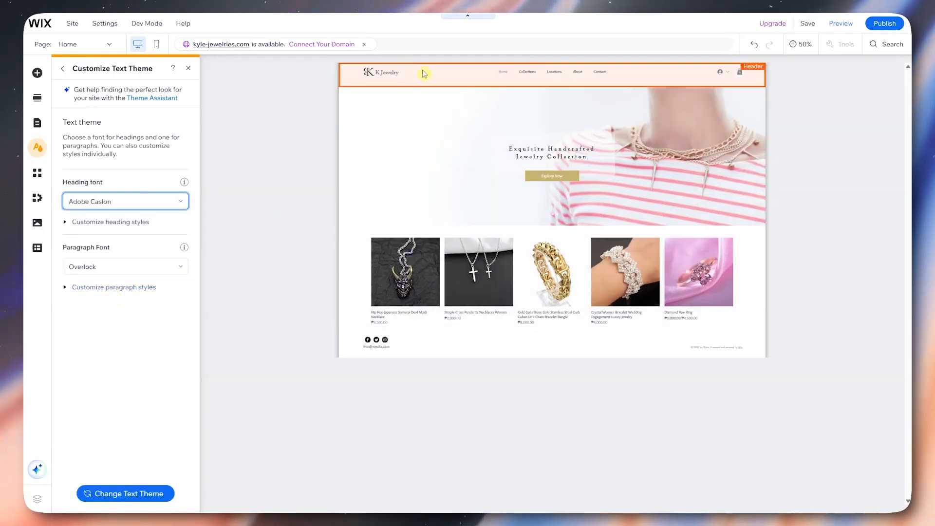
Change the Heading 1 style's text color to the gold theme color #C7B56F and apply it
{"action": "left_click", "coordinate": [89, 223]}
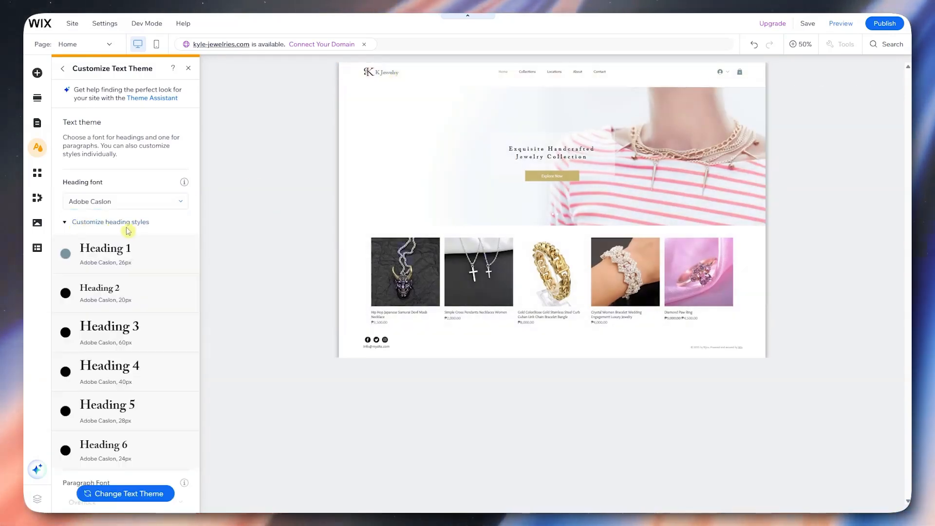
{"action": "scroll", "coordinate": [154, 273], "scroll_direction": "down", "scroll_amount": 1}
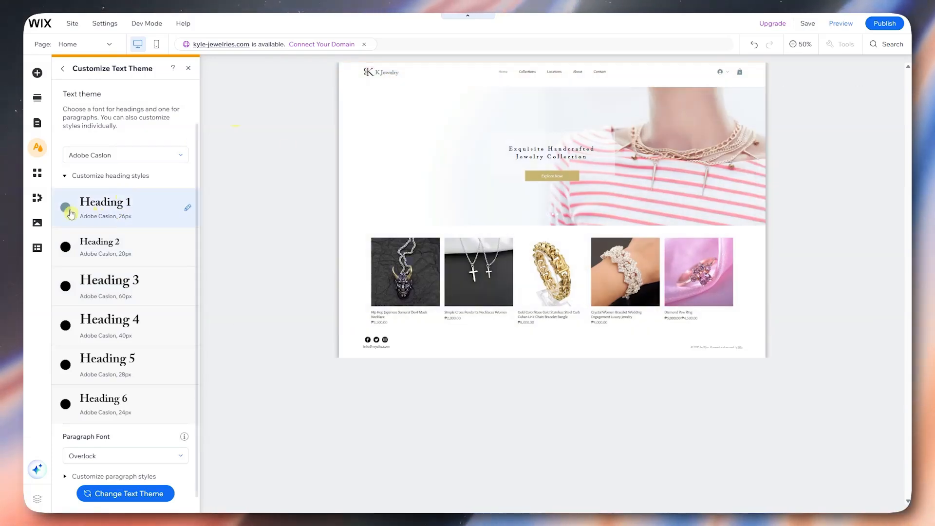
{"action": "left_click", "coordinate": [68, 212]}
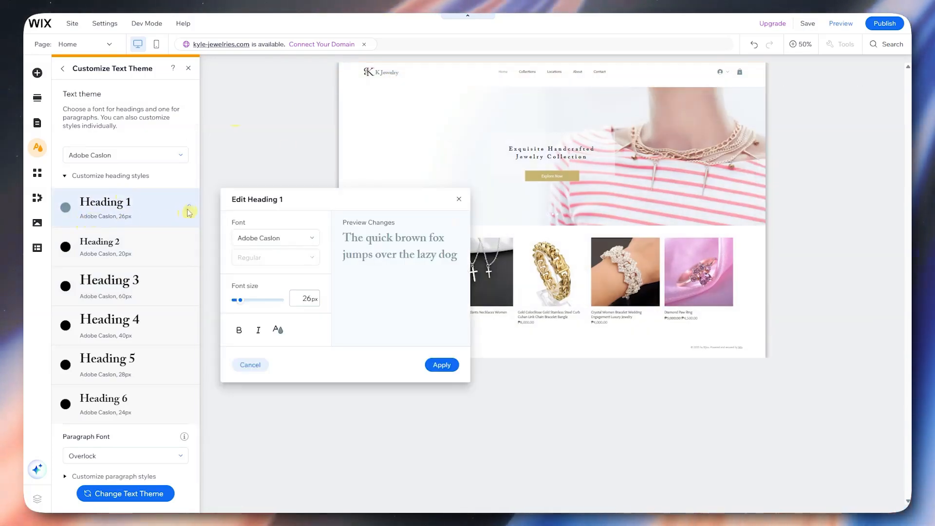
{"action": "left_click", "coordinate": [284, 331]}
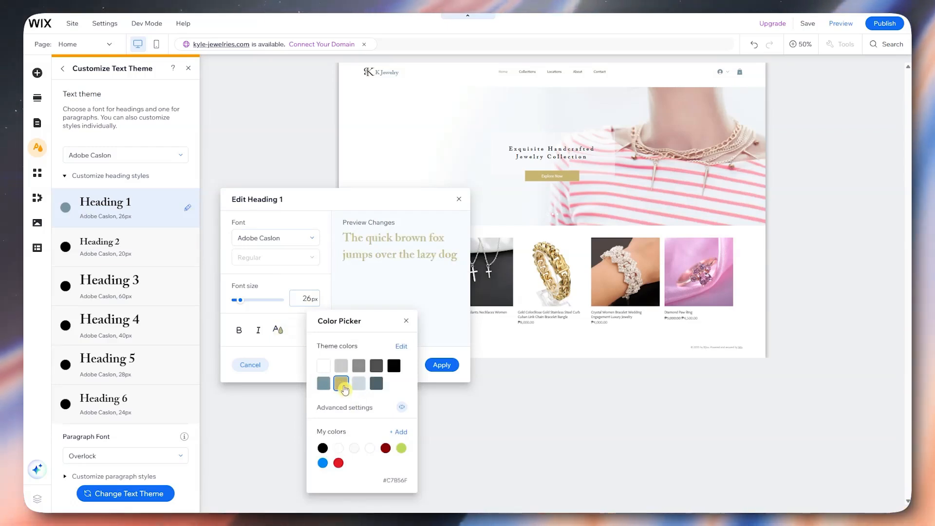
{"action": "left_click", "coordinate": [343, 388]}
{"action": "left_click", "coordinate": [408, 322]}
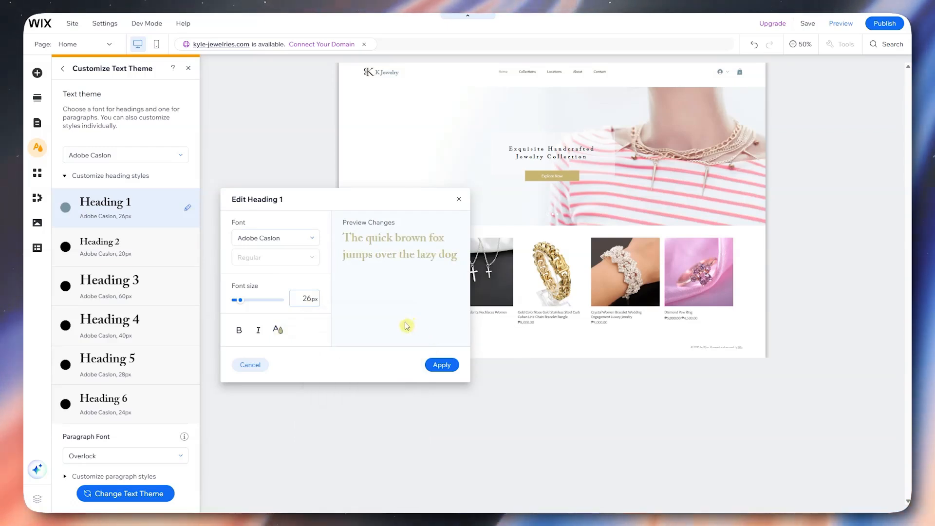
{"action": "left_click", "coordinate": [440, 365]}
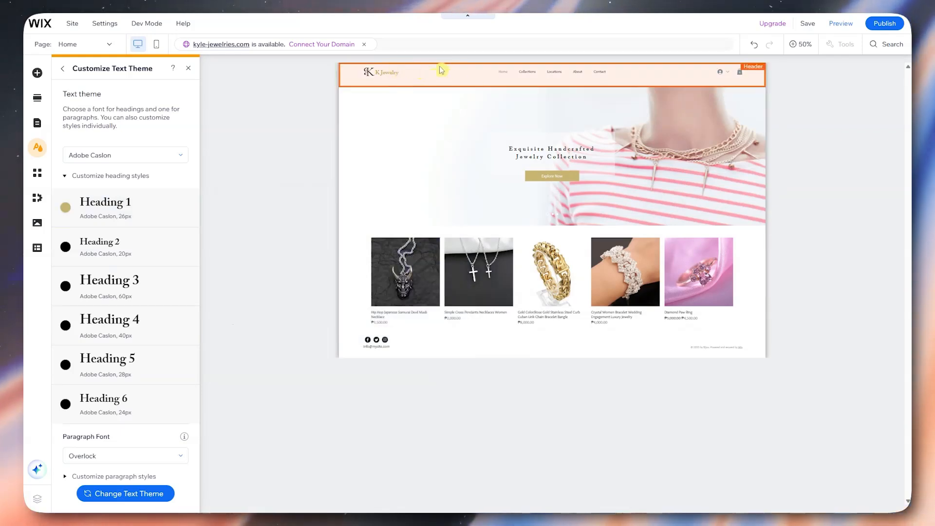
Try American Typewriter as the heading font of the site's text theme, then undo the change
{"action": "left_click", "coordinate": [138, 253]}
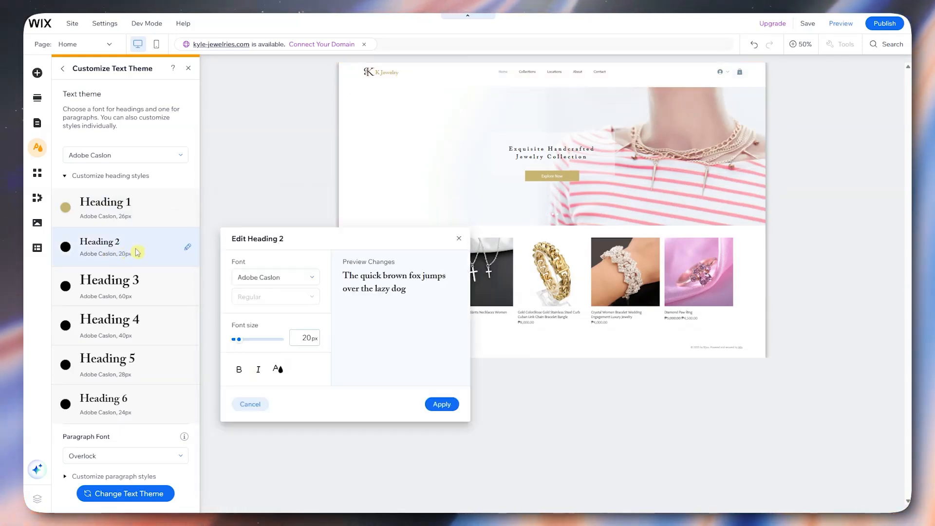
{"action": "left_click", "coordinate": [156, 292]}
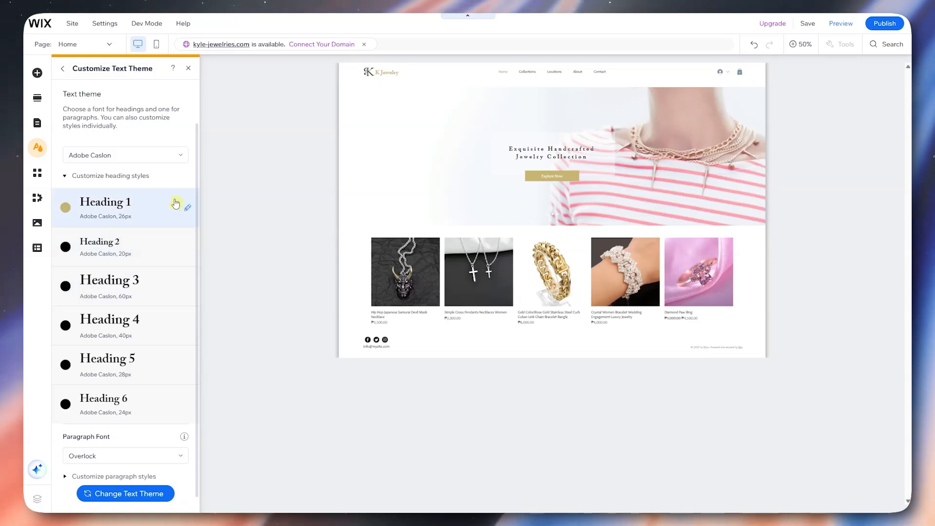
{"action": "left_click", "coordinate": [140, 155]}
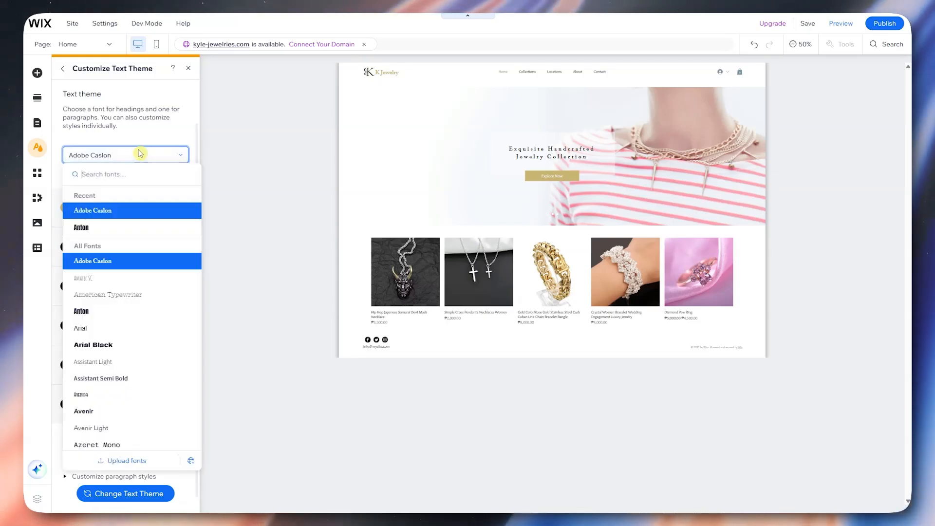
{"action": "left_click", "coordinate": [106, 299]}
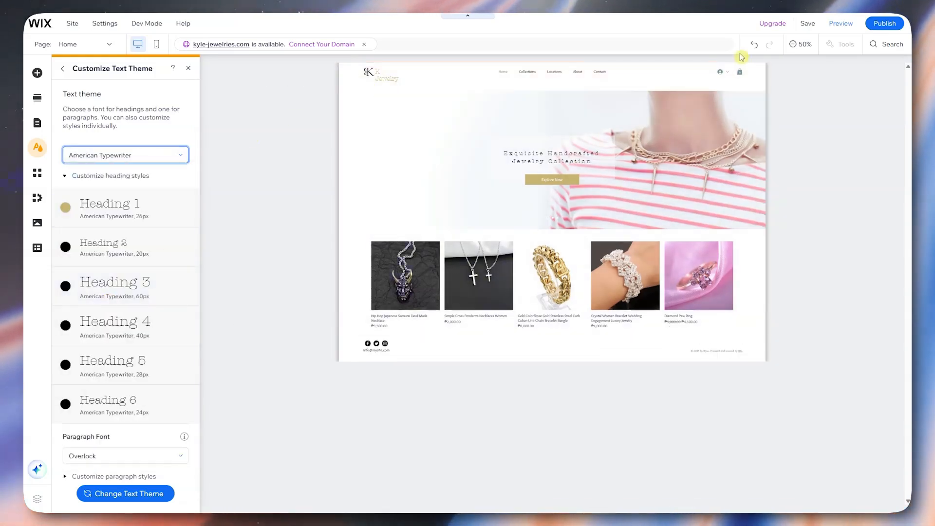
{"action": "left_click", "coordinate": [740, 47]}
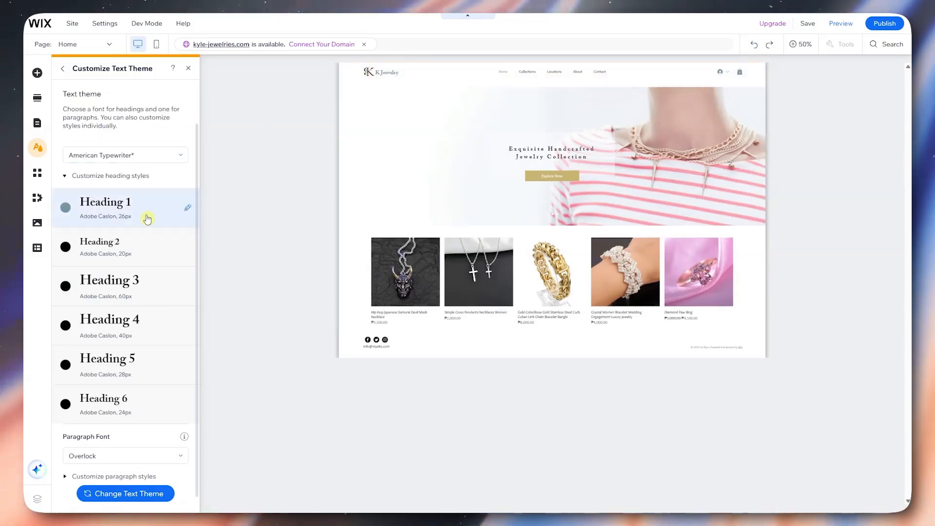
Set the Heading 1 style's text color to the gold theme color #C7B56F again, apply it, and close the site design settings
{"action": "left_click", "coordinate": [189, 210]}
{"action": "left_click", "coordinate": [279, 330]}
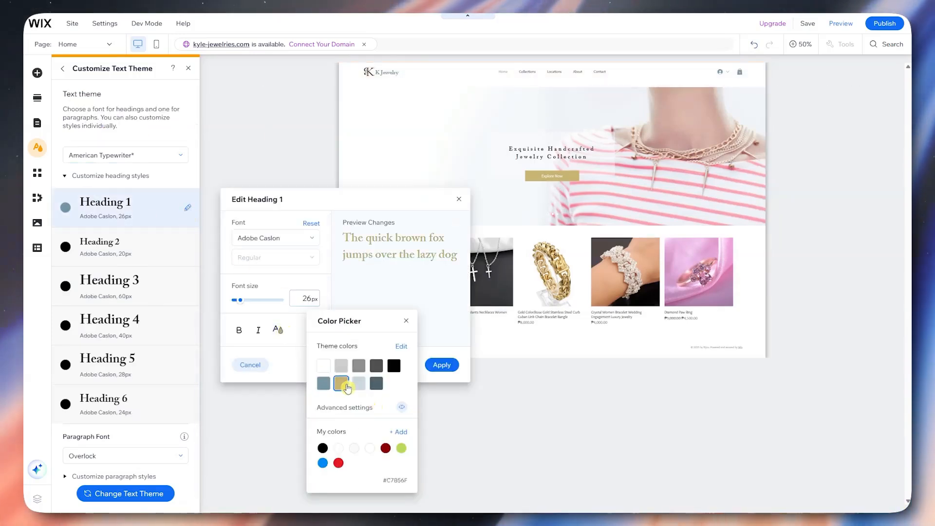
{"action": "left_click", "coordinate": [442, 365]}
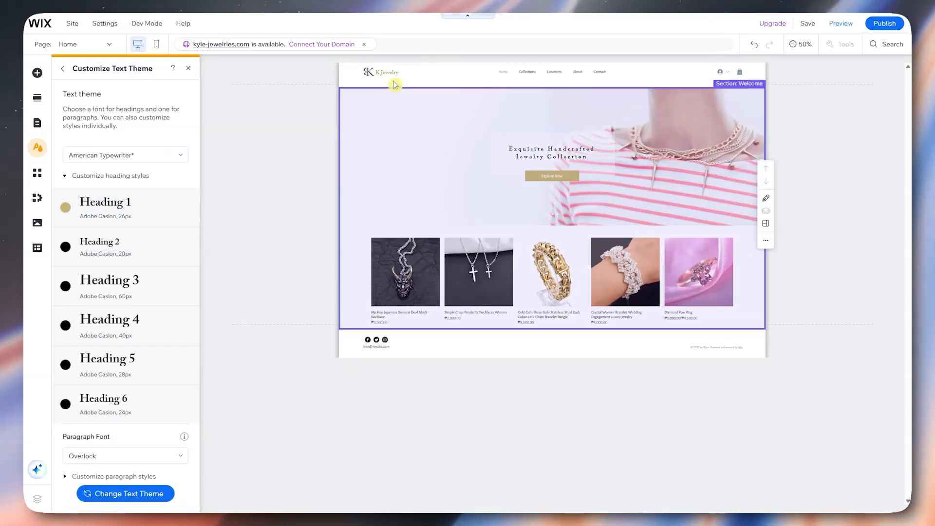
{"action": "mouse_move", "coordinate": [150, 152]}
{"action": "left_click", "coordinate": [188, 68]}
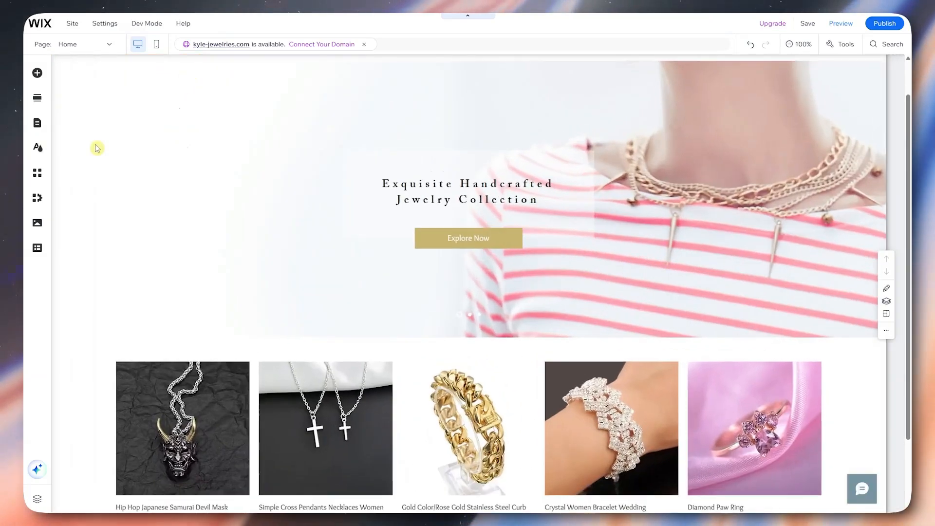
Review the base and accent colors in the site's color theme, then close the design settings
{"action": "left_click", "coordinate": [38, 148]}
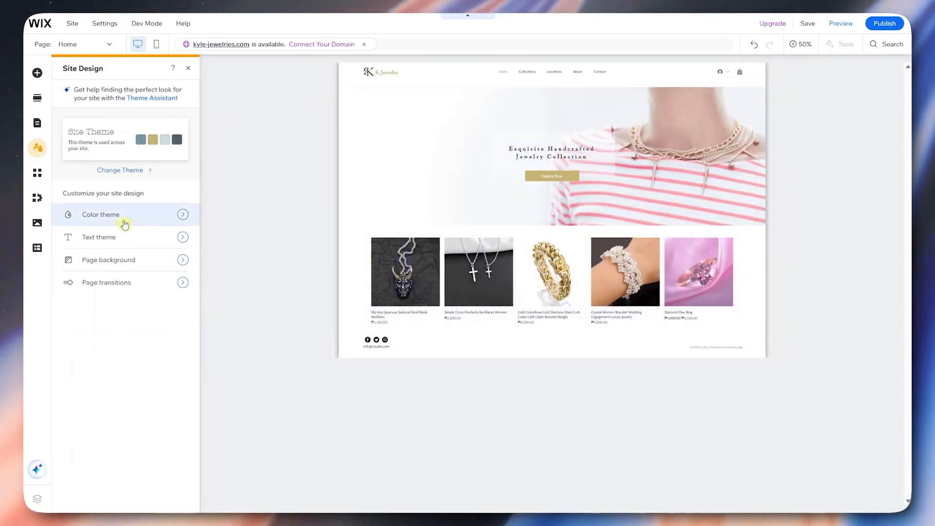
{"action": "left_click", "coordinate": [92, 224]}
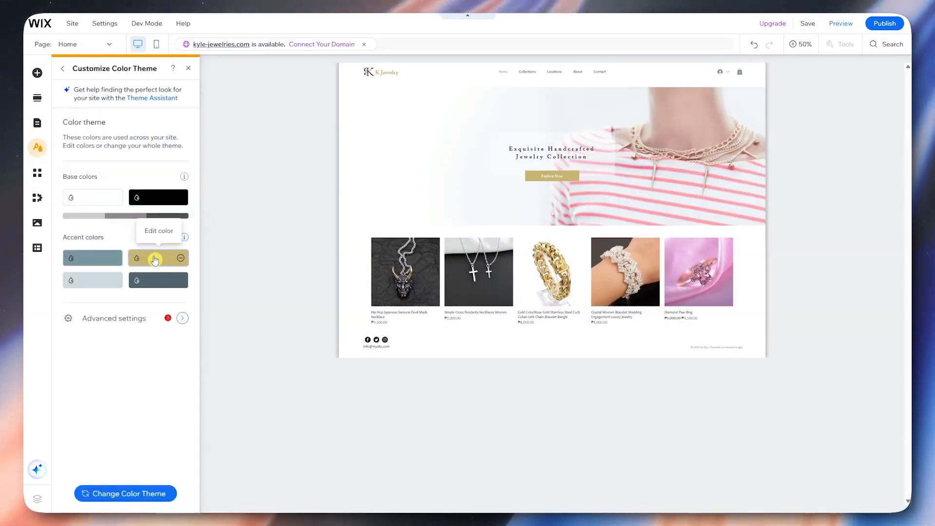
{"action": "left_click", "coordinate": [154, 260]}
{"action": "left_click", "coordinate": [115, 345]}
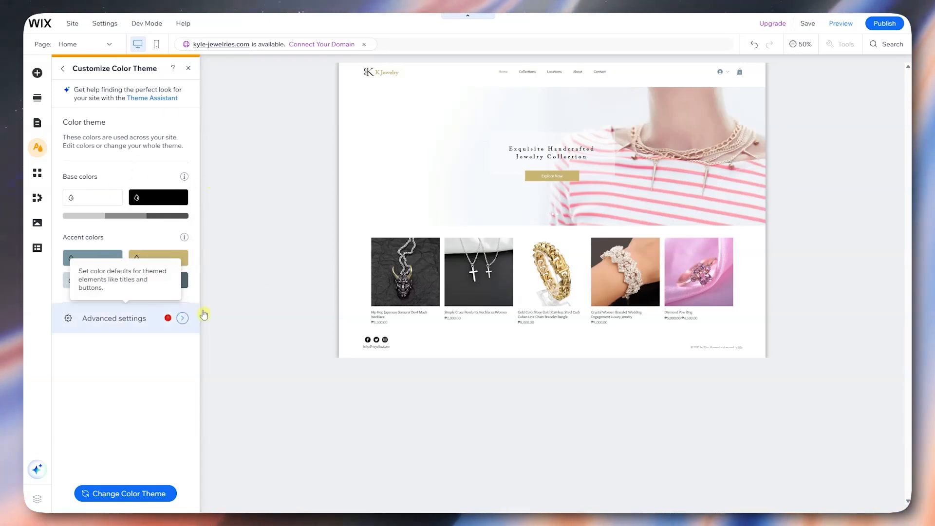
{"action": "left_click", "coordinate": [188, 68]}
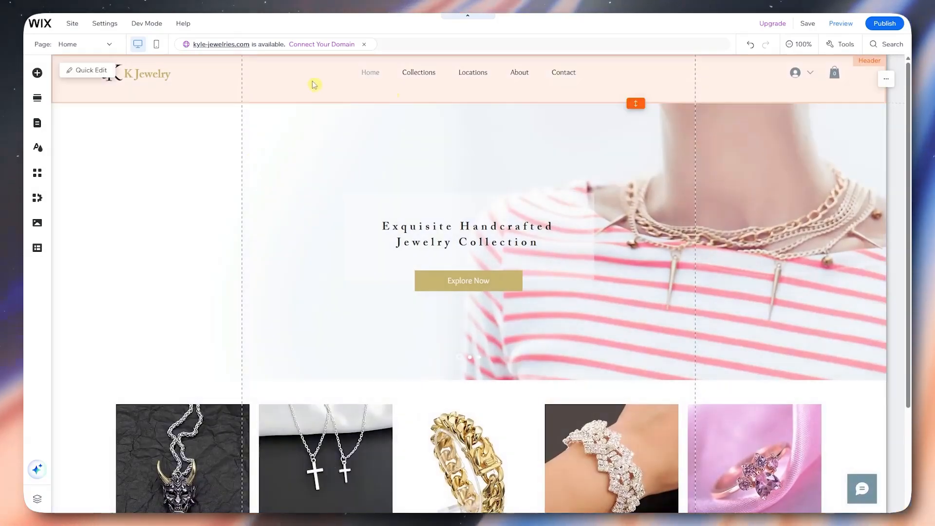
Replace the hero banner's heading text with "Jewelry made by hand, worn by heart."
{"action": "scroll", "coordinate": [464, 206], "scroll_direction": "down", "scroll_amount": 2}
{"action": "scroll", "coordinate": [445, 205], "scroll_direction": "up", "scroll_amount": 3}
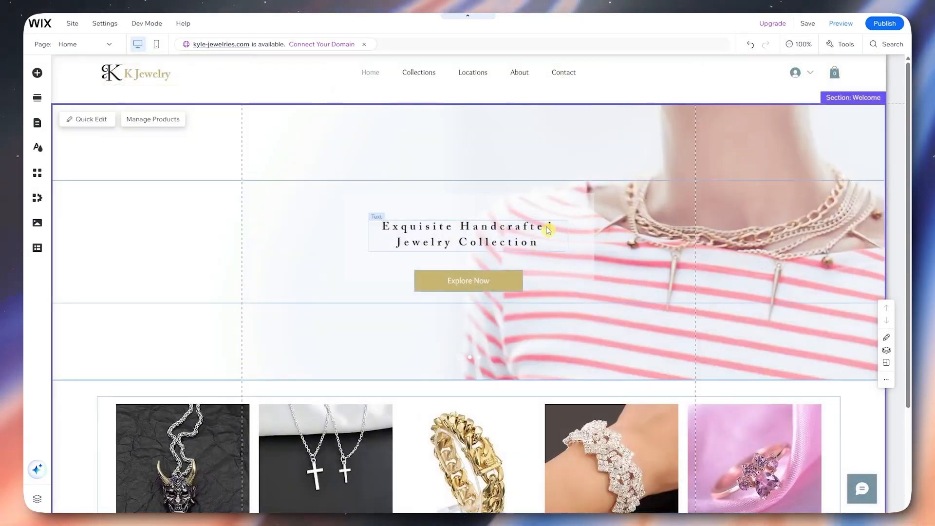
{"action": "left_click", "coordinate": [541, 229]}
{"action": "double_click", "coordinate": [468, 234]}
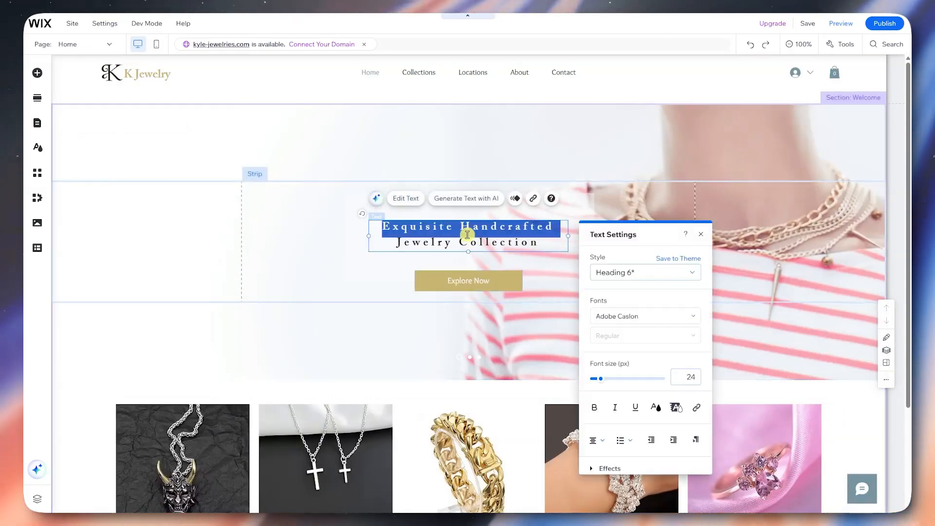
{"action": "type", "text": "Jew"}
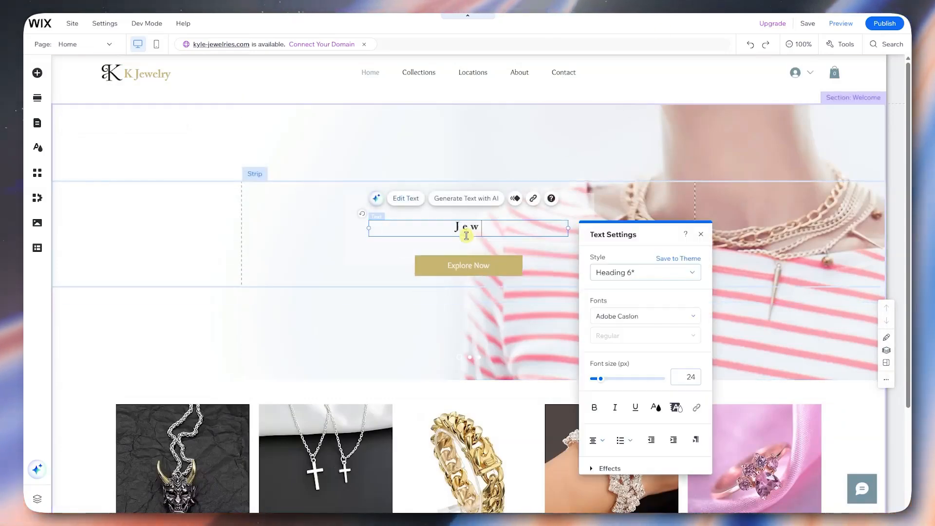
{"action": "type", "text": "elry made b"}
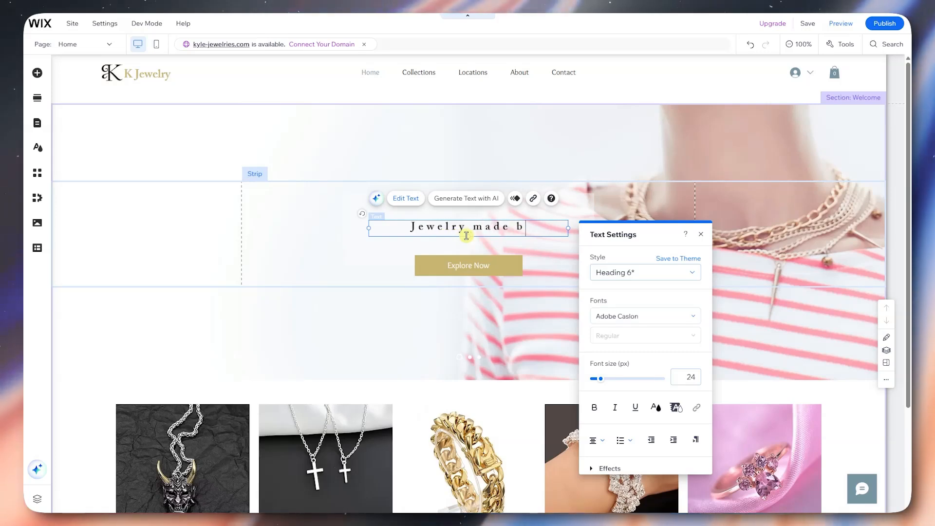
{"action": "type", "text": "y hand,"}
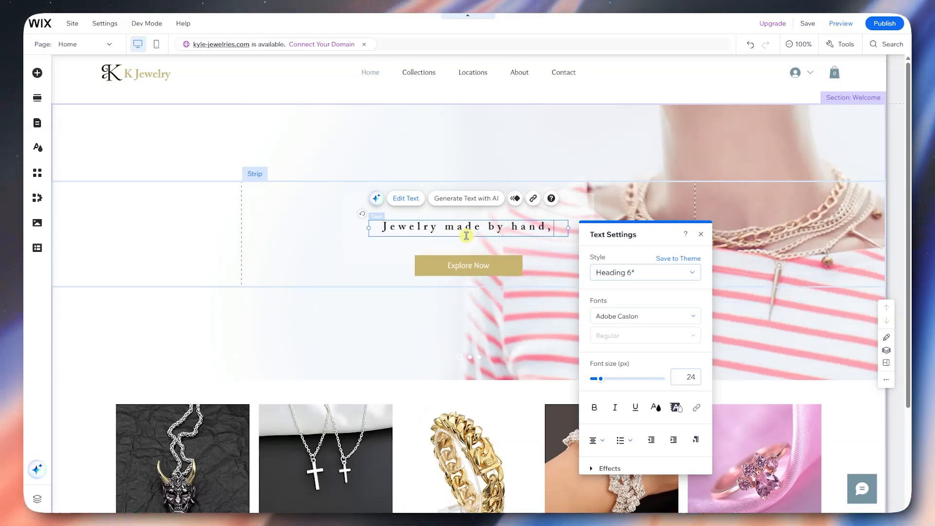
{"action": "type", "text": " worn "}
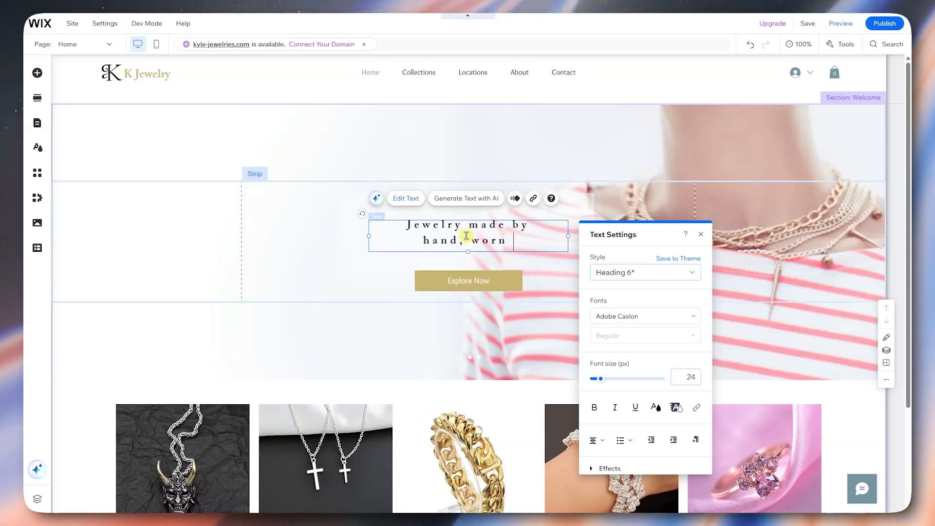
{"action": "type", "text": "by hear"}
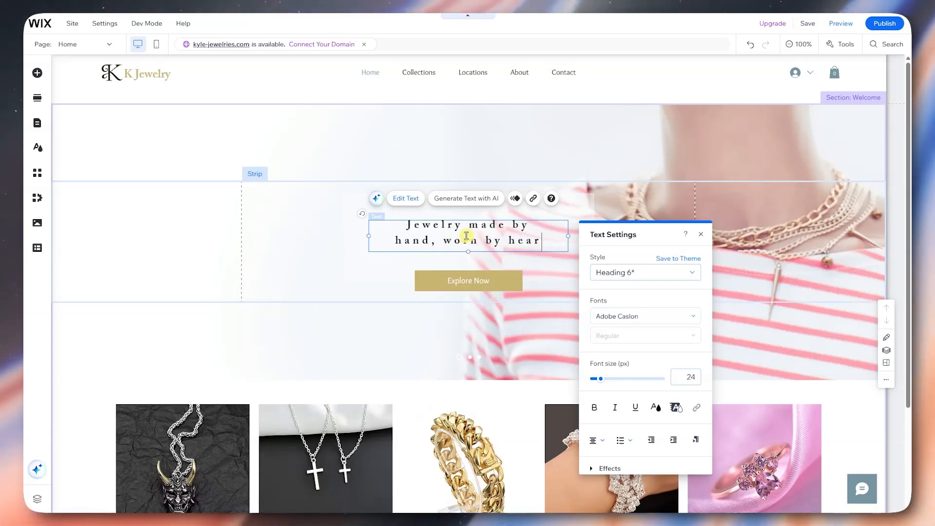
{"action": "type", "text": "t."}
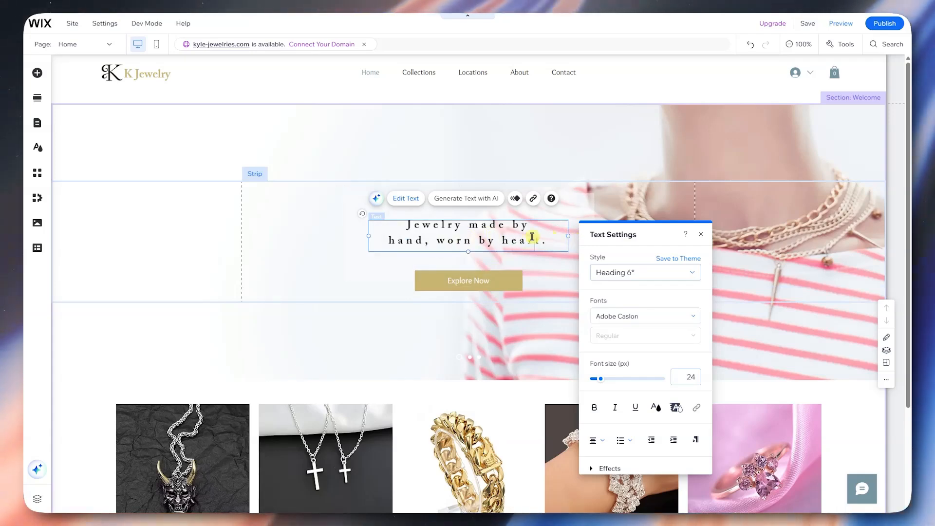
Apply the Heading 3 style to the entire hero heading and widen its text box on both sides
{"action": "key", "text": "ctrl+a"}
{"action": "left_click", "coordinate": [618, 271]}
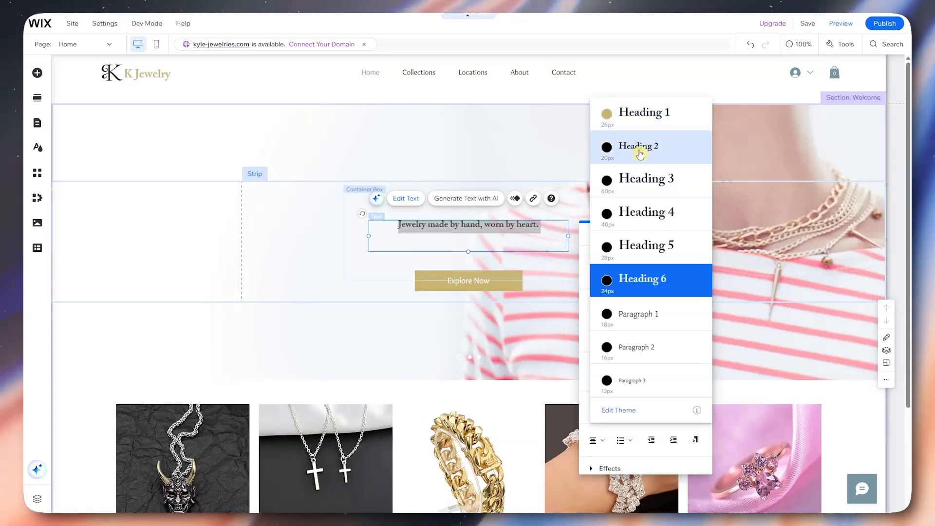
{"action": "left_click", "coordinate": [638, 180]}
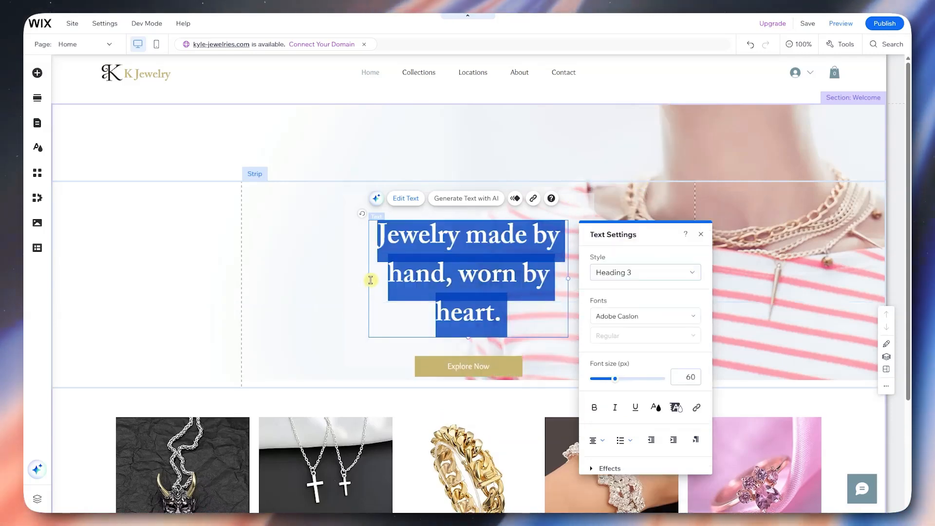
{"action": "left_click_drag", "start_coordinate": [371, 280], "coordinate": [305, 273]}
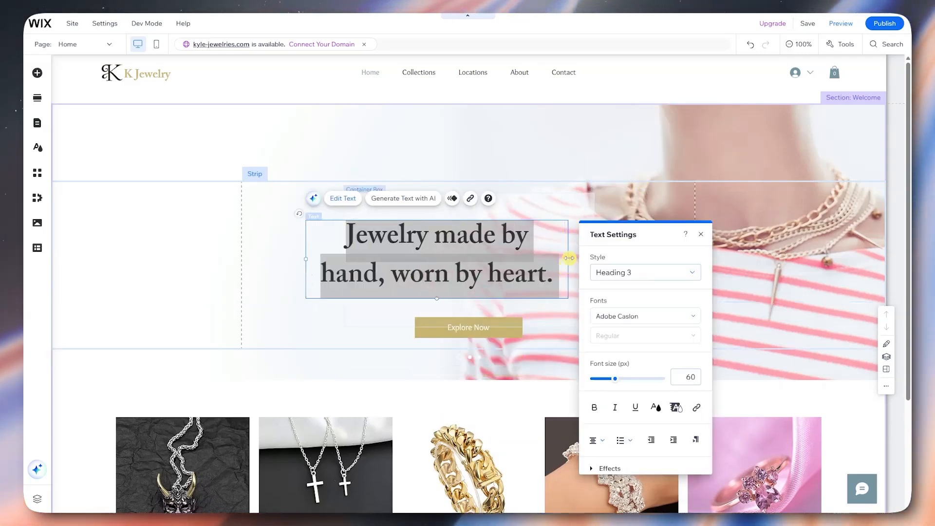
{"action": "left_click_drag", "start_coordinate": [571, 265], "coordinate": [635, 258]}
{"action": "left_click", "coordinate": [611, 256]}
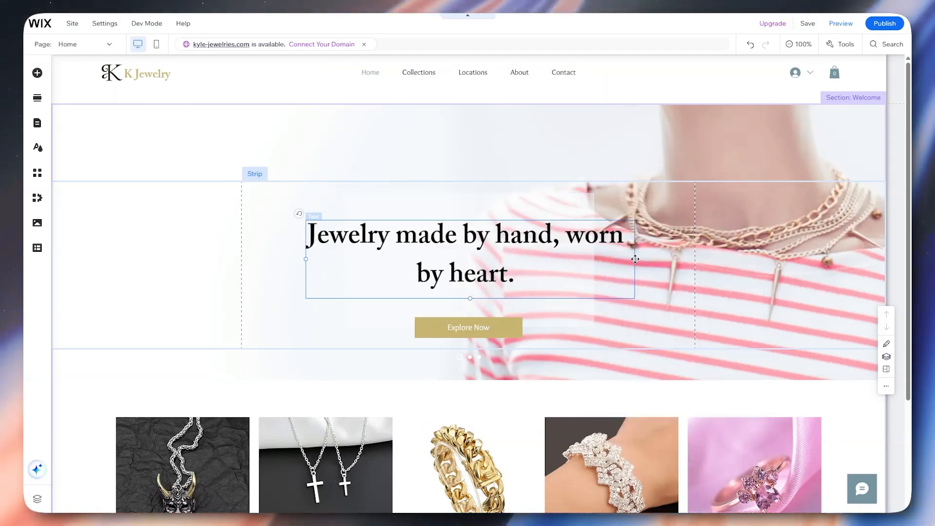
Insert a line break before "worn" in the hero heading and move the text box slightly up, centered above the Explore Now button
{"action": "double_click", "coordinate": [570, 234]}
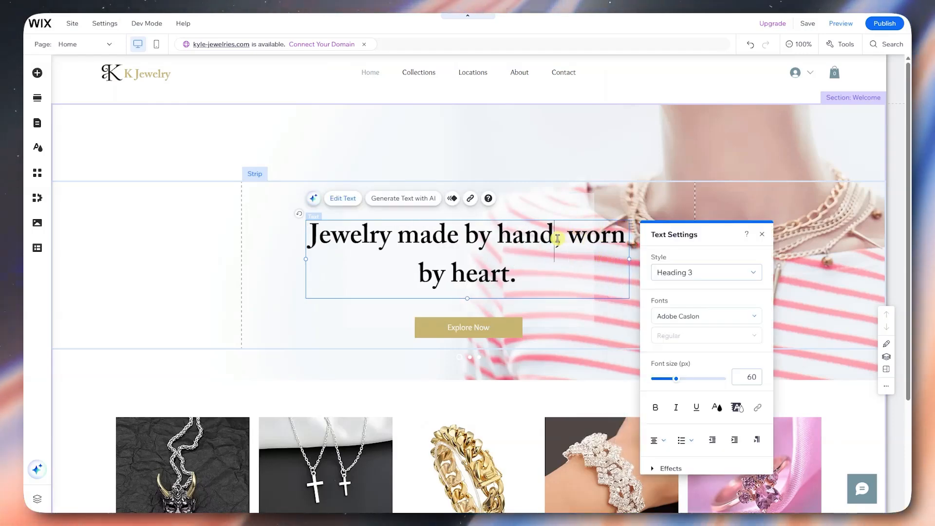
{"action": "key", "text": "Return"}
{"action": "left_click", "coordinate": [634, 259]}
{"action": "left_click", "coordinate": [625, 258]}
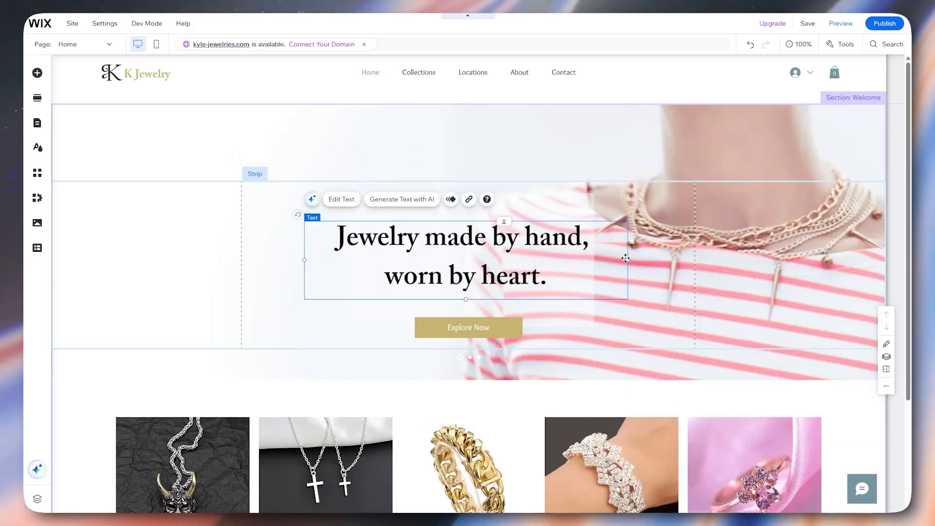
{"action": "left_click_drag", "start_coordinate": [514, 253], "coordinate": [491, 242]}
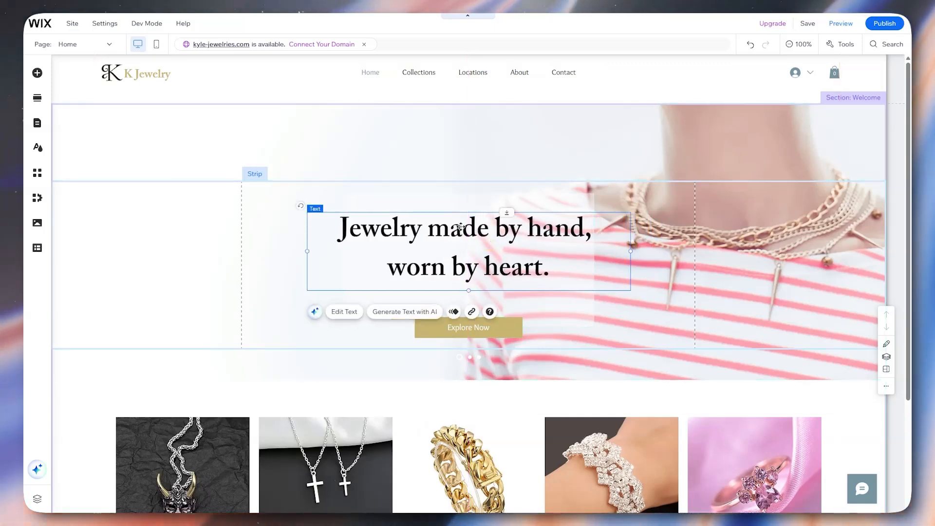
{"action": "left_click", "coordinate": [663, 305]}
Replace the Explore Now button with the black View More button from the Text & Icon Buttons, centered beneath the hero heading
{"action": "left_click", "coordinate": [520, 320]}
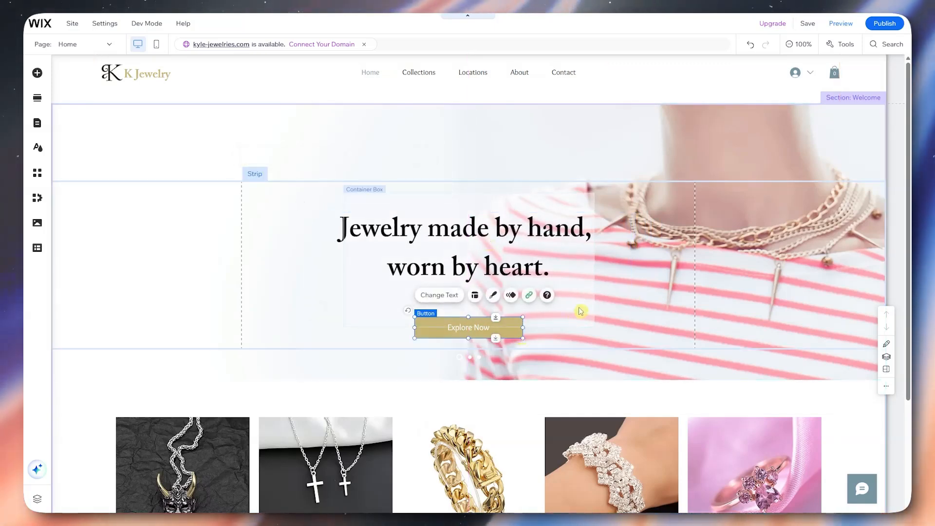
{"action": "key", "text": "Delete"}
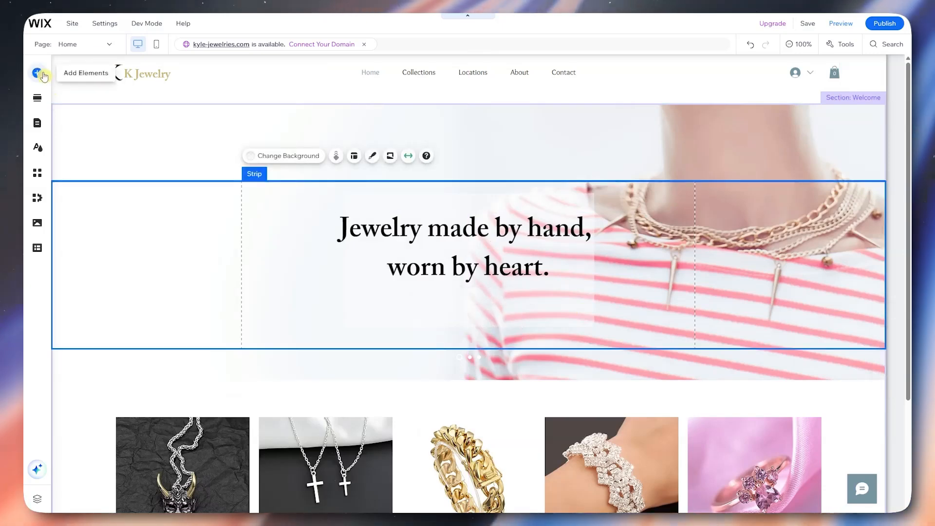
{"action": "left_click", "coordinate": [37, 73]}
{"action": "left_click", "coordinate": [73, 126]}
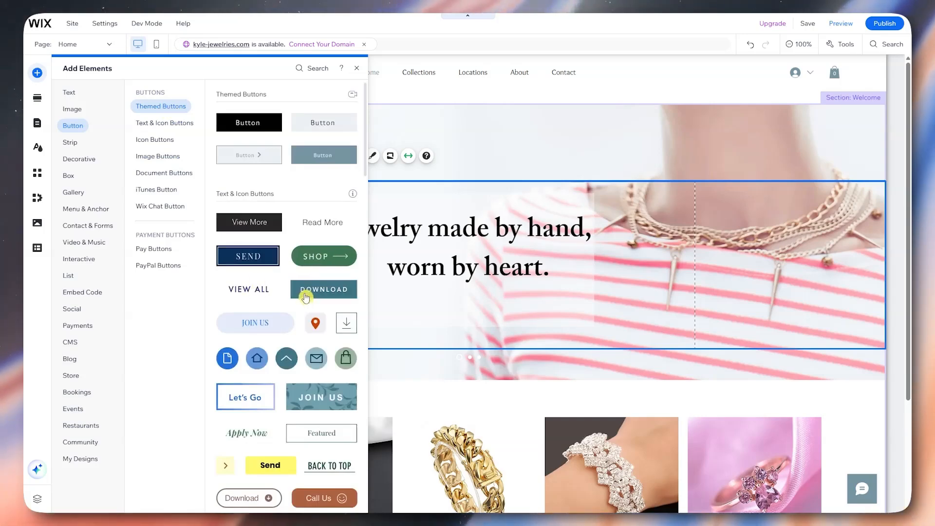
{"action": "left_click_drag", "start_coordinate": [256, 228], "coordinate": [468, 312]}
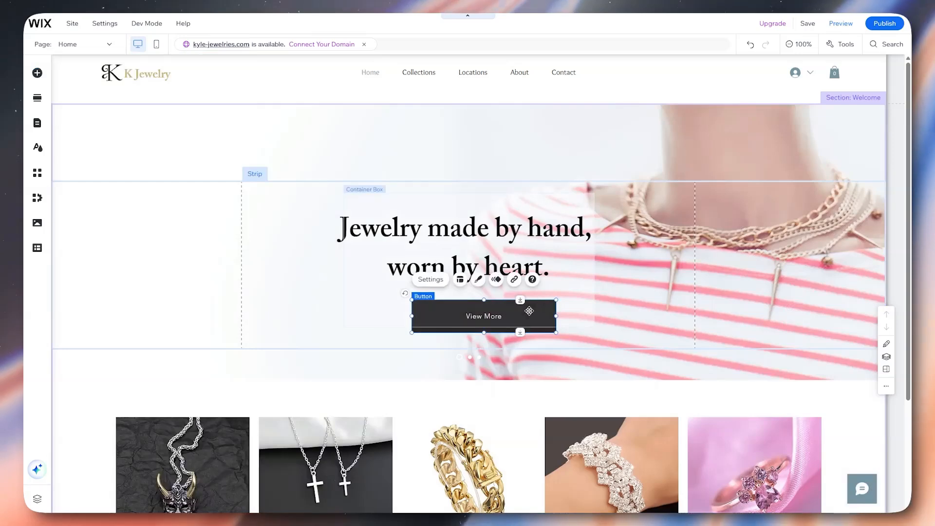
{"action": "left_click_drag", "start_coordinate": [528, 309], "coordinate": [469, 310]}
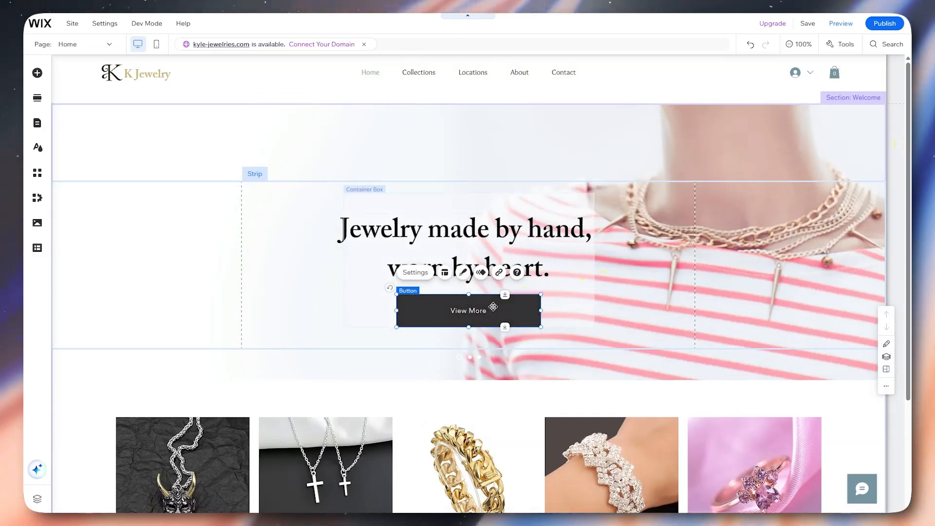
Browse through the hero slideshow's three slides and return to slide 2
{"action": "left_click", "coordinate": [638, 139]}
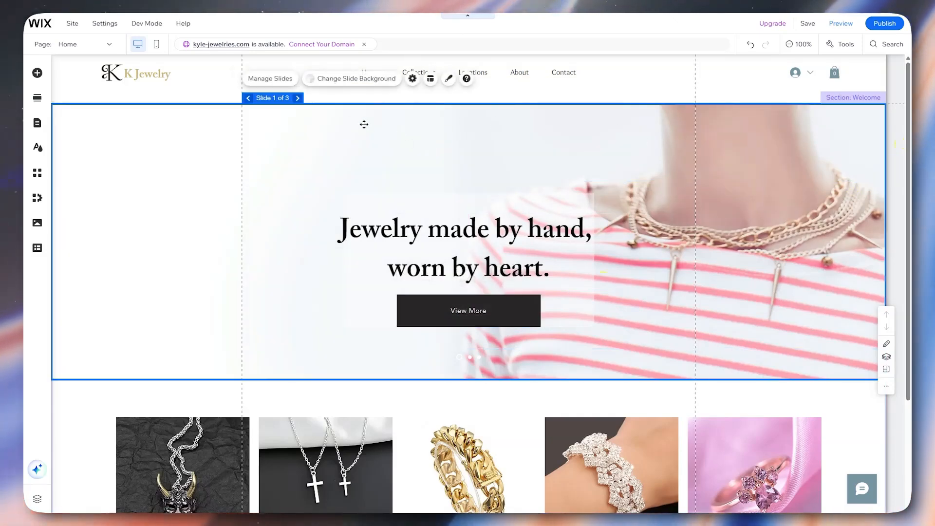
{"action": "left_click", "coordinate": [298, 99]}
{"action": "left_click", "coordinate": [299, 100]}
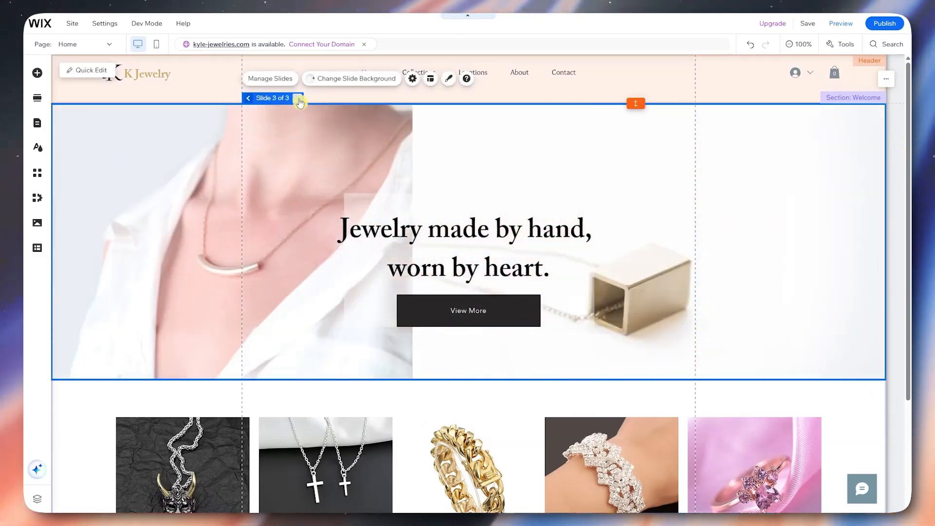
{"action": "left_click", "coordinate": [249, 98]}
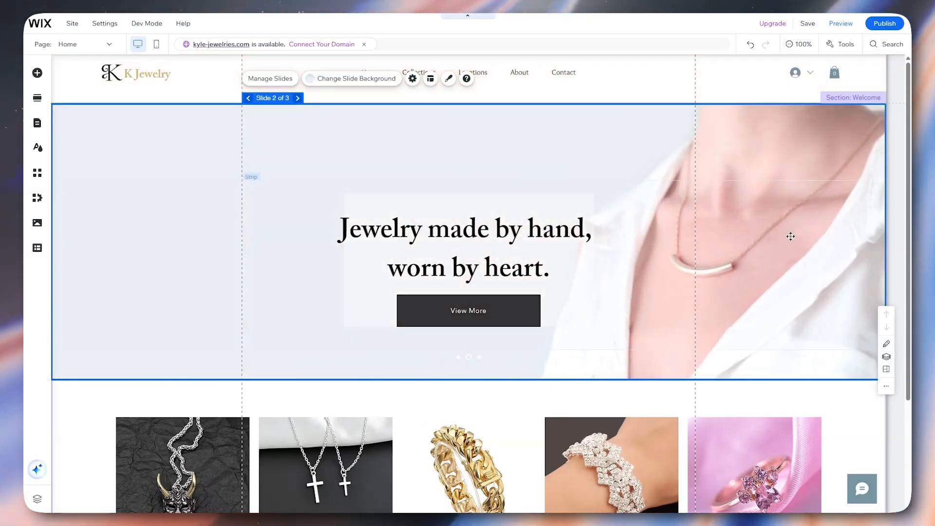
Reorder the hero slideshow's slides to Slide 2, Slide 3, Slide 1, checking the sequence and returning to the first slide
{"action": "left_click", "coordinate": [268, 79]}
{"action": "left_click_drag", "start_coordinate": [168, 130], "coordinate": [167, 115]}
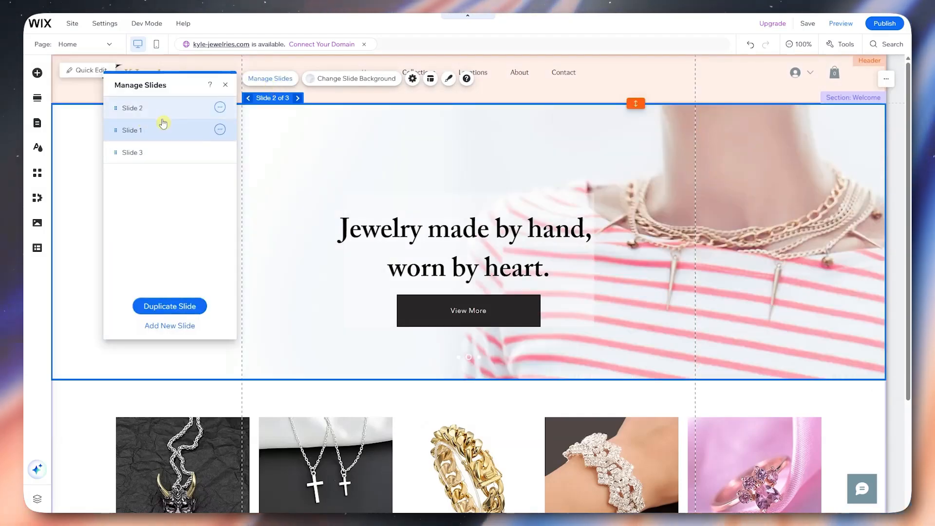
{"action": "left_click", "coordinate": [151, 113]}
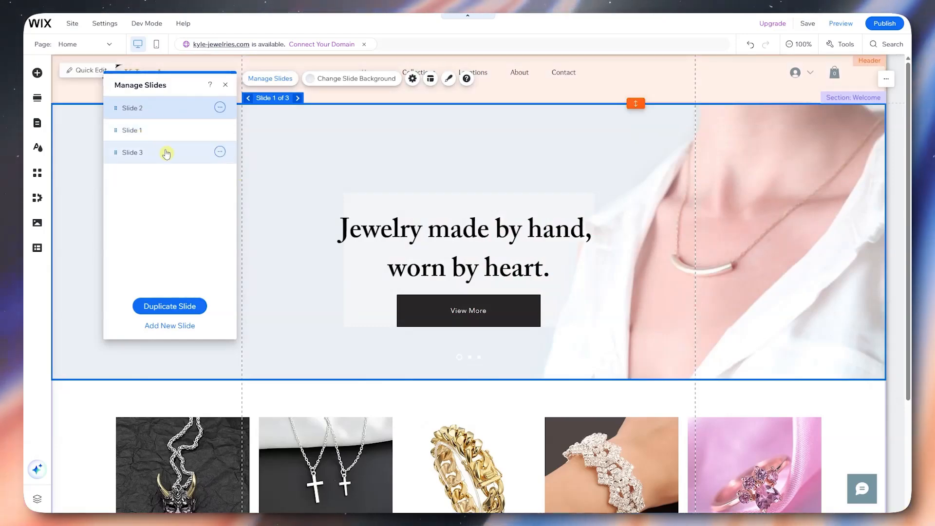
{"action": "left_click", "coordinate": [298, 99]}
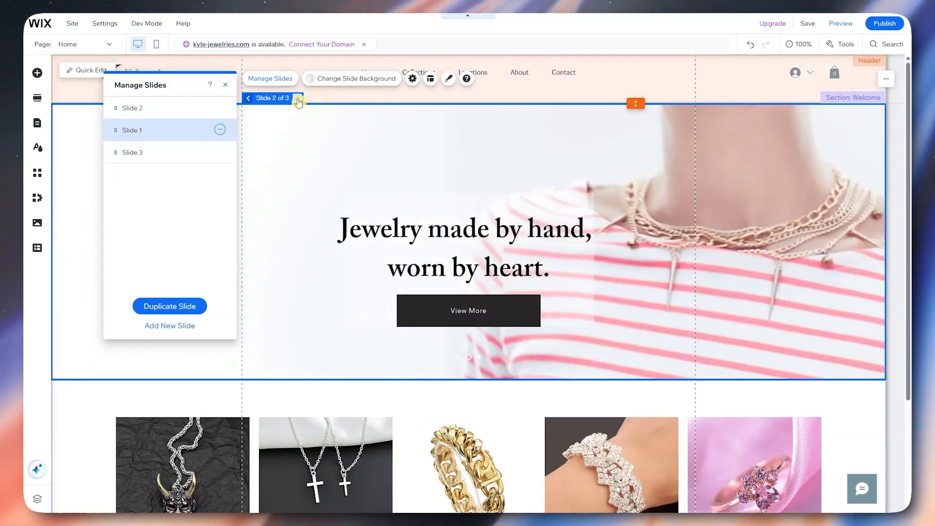
{"action": "left_click", "coordinate": [298, 98]}
{"action": "left_click_drag", "start_coordinate": [153, 161], "coordinate": [156, 130]}
{"action": "left_click", "coordinate": [153, 102]}
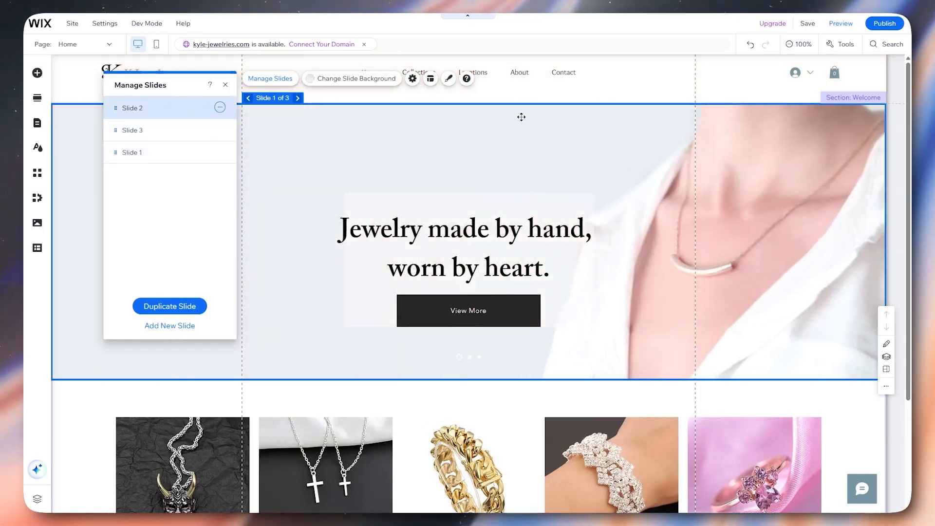
Open the background options for the first hero slide and look through the selected backgrounds
{"action": "left_click", "coordinate": [366, 79]}
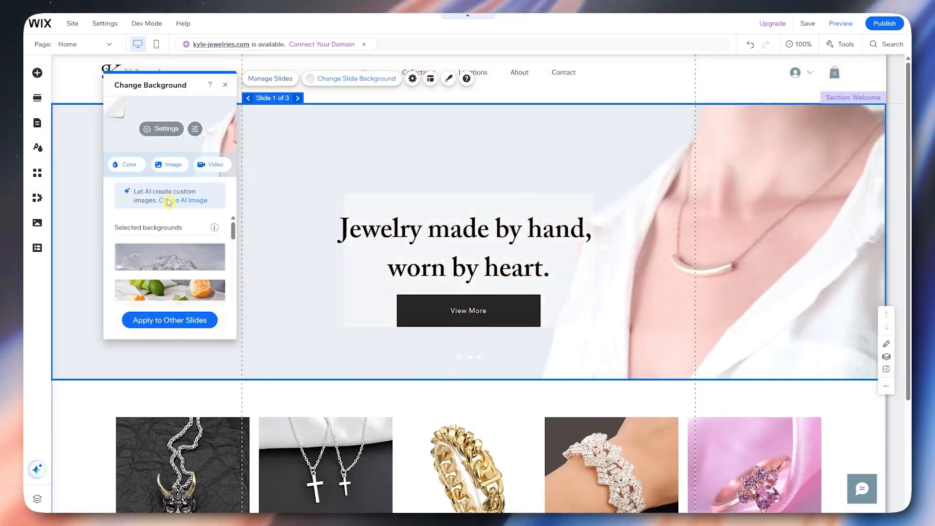
{"action": "scroll", "coordinate": [189, 195], "scroll_direction": "down", "scroll_amount": 2}
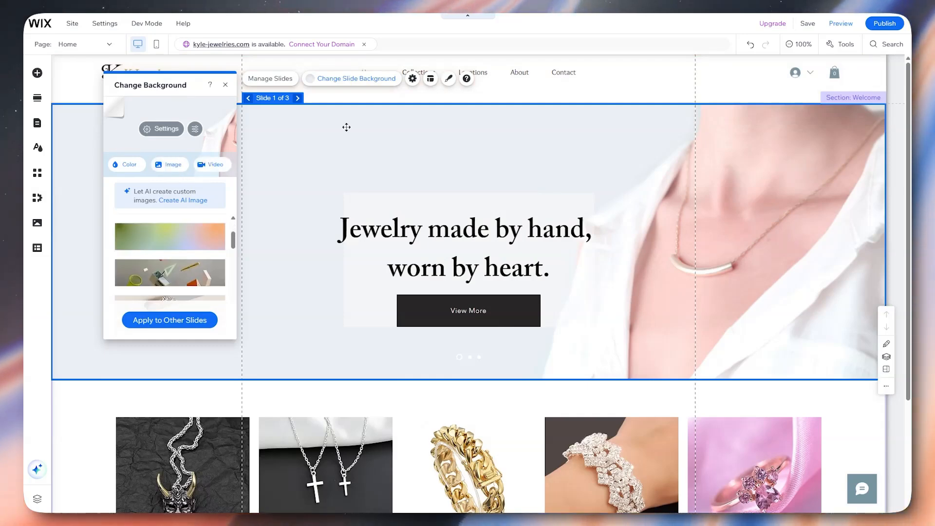